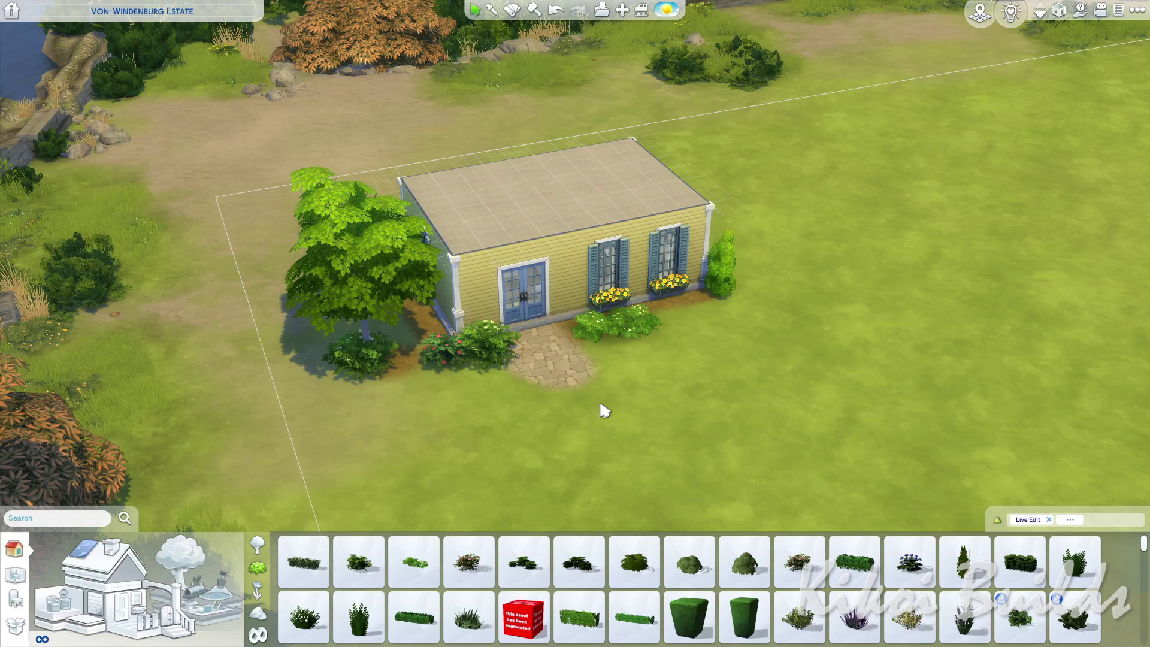
- Place a gabled roof over the door end of the house, covering its full depth and leaving the rest of the top open
{"action": "left_click", "coordinate": [99, 561]}
{"action": "left_click", "coordinate": [281, 572]}
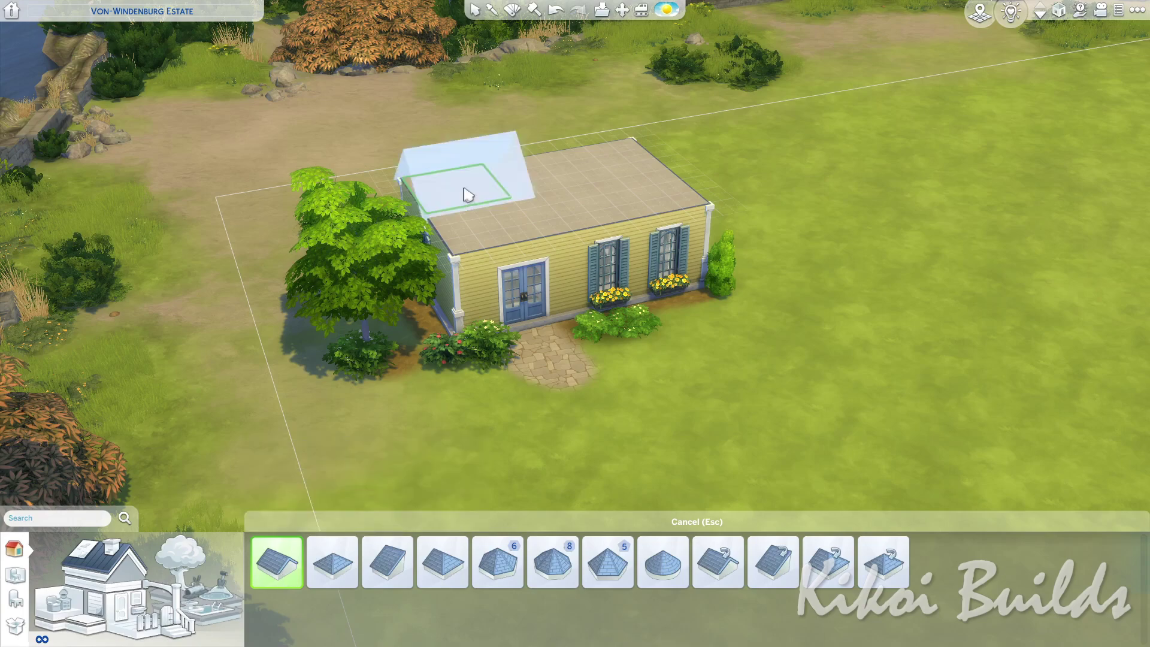
{"action": "left_click", "coordinate": [473, 193]}
{"action": "left_click", "coordinate": [514, 254]}
{"action": "scroll", "coordinate": [542, 333], "scroll_direction": "up", "scroll_amount": 3}
{"action": "scroll", "coordinate": [542, 333], "scroll_direction": "up", "scroll_amount": 5}
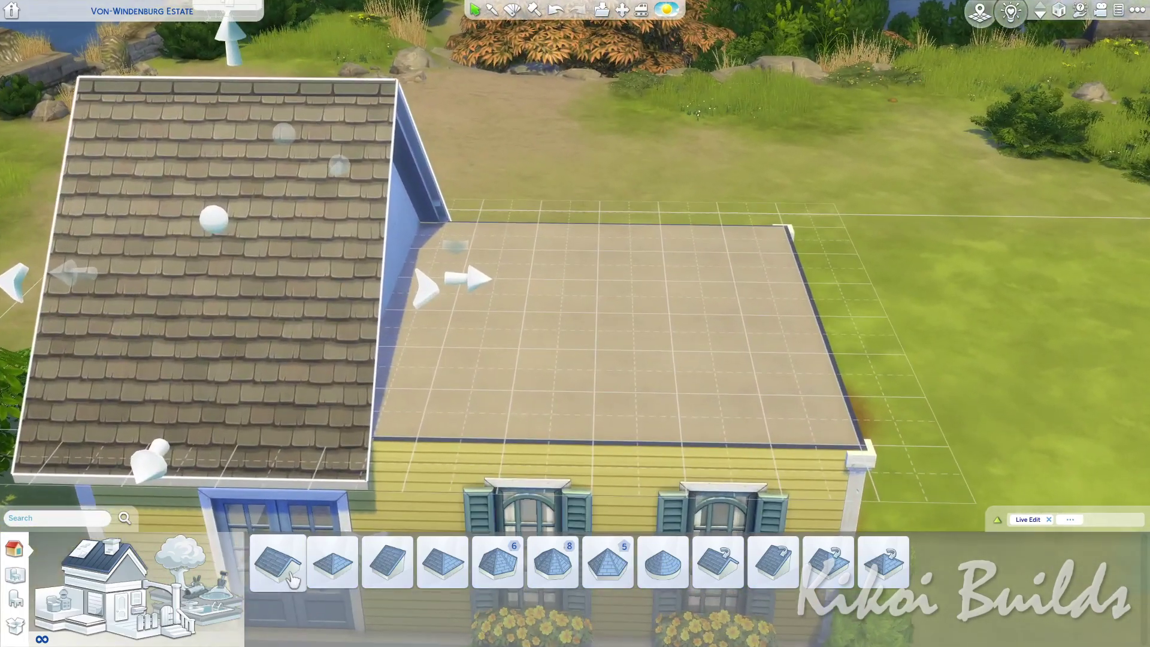
- Place a second gabled roof over the opposite end of the house and extend it to the front wall, leaving a gap between the roofs
{"action": "left_click", "coordinate": [292, 580]}
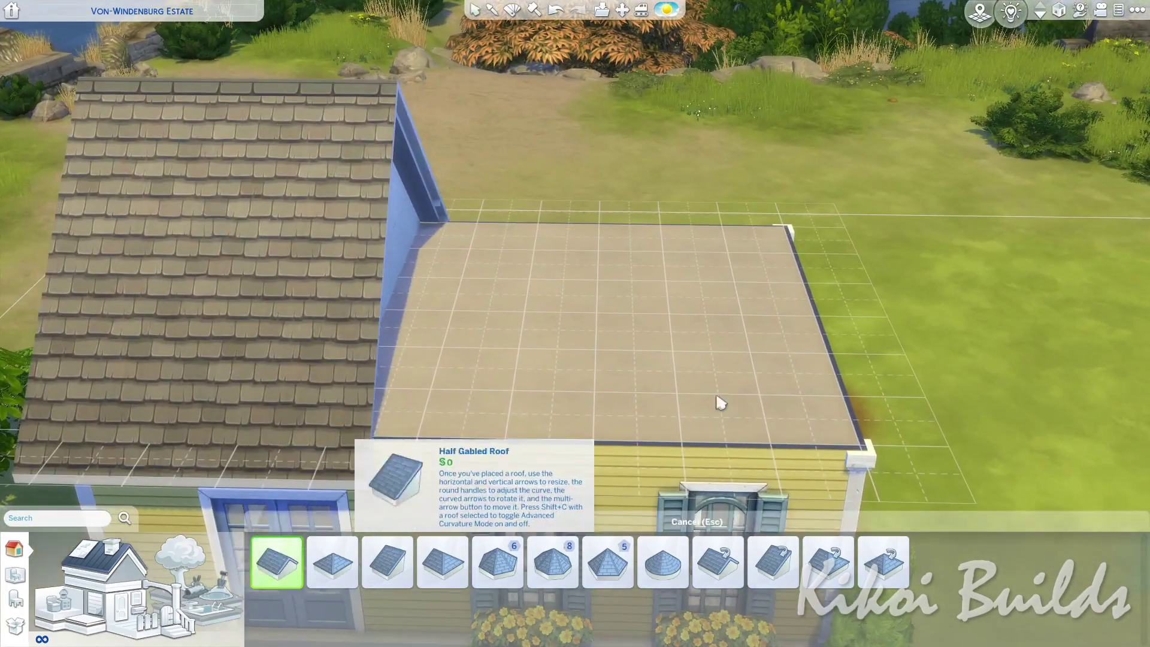
{"action": "left_click", "coordinate": [699, 252]}
{"action": "scroll", "coordinate": [689, 383], "scroll_direction": "down", "scroll_amount": 5}
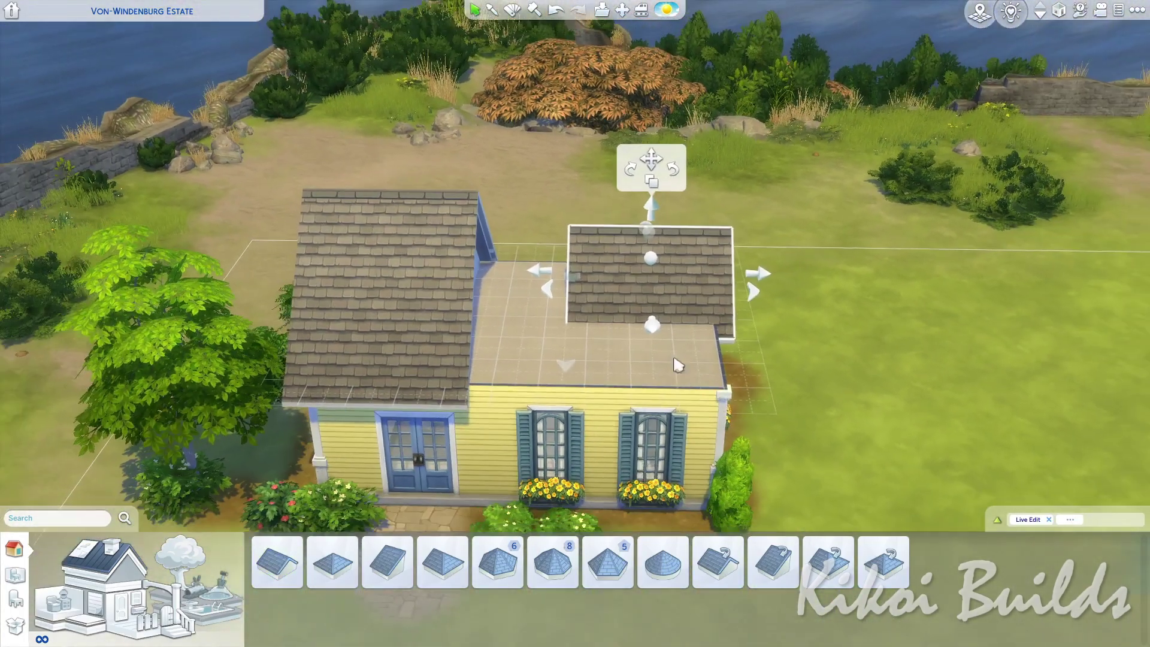
{"action": "left_click_drag", "start_coordinate": [647, 323], "coordinate": [638, 398]}
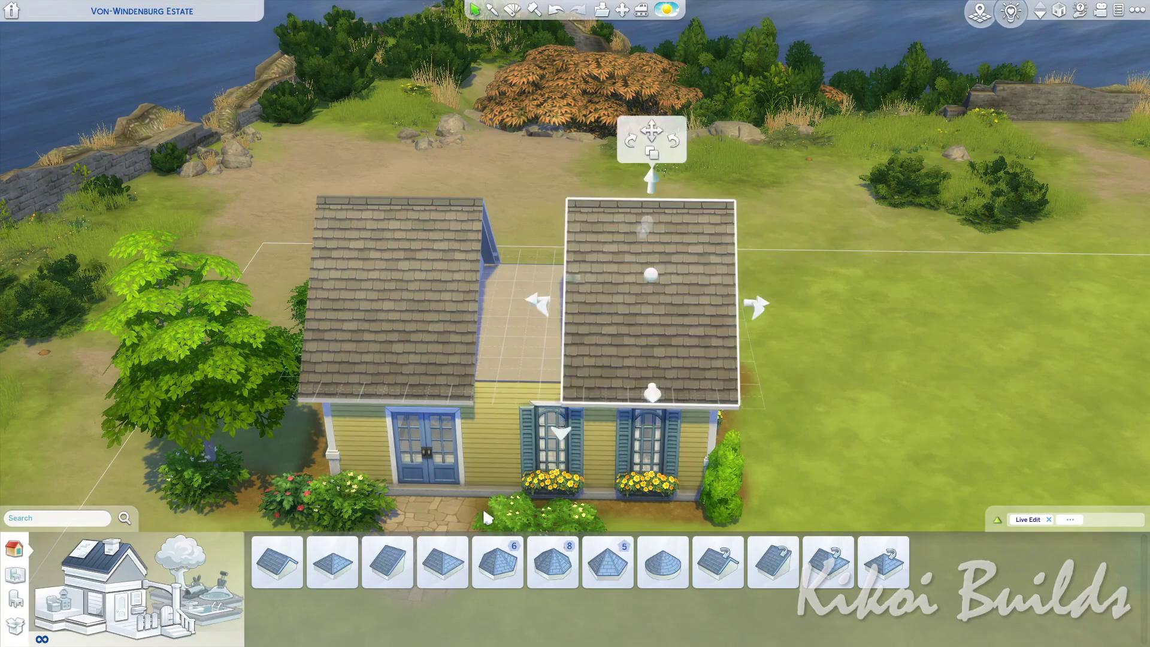
- Examine the eaves that overhang the gap between the two gabled roofs
{"action": "left_click_drag", "start_coordinate": [480, 503], "coordinate": [575, 367]}
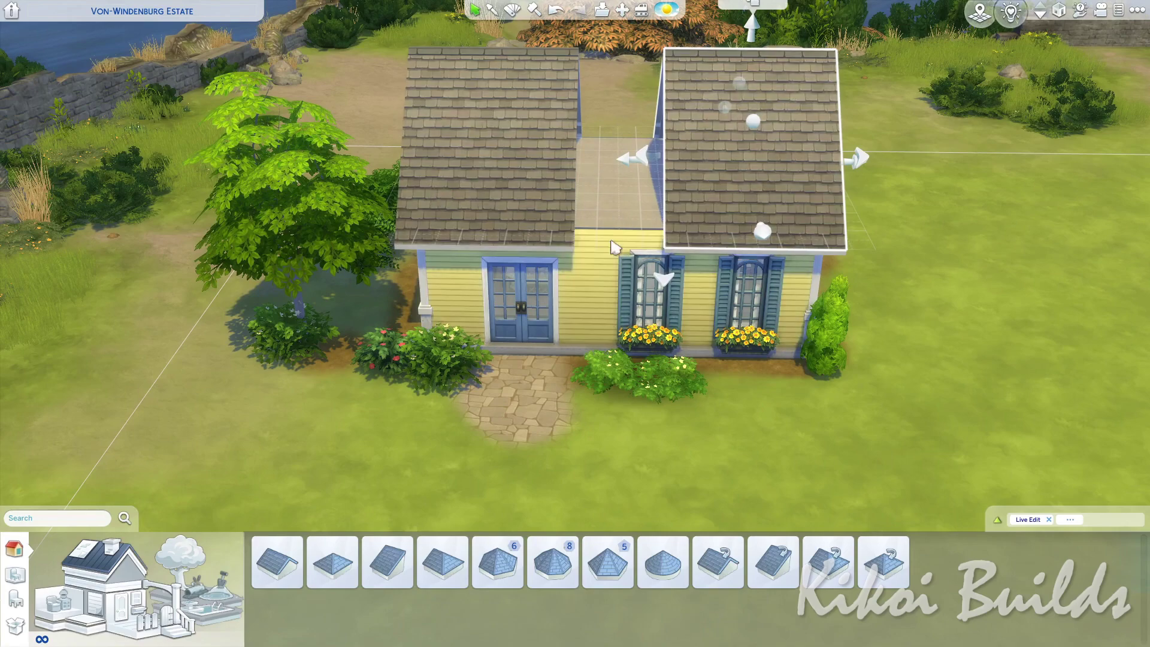
{"action": "left_click_drag", "start_coordinate": [631, 200], "coordinate": [542, 379]}
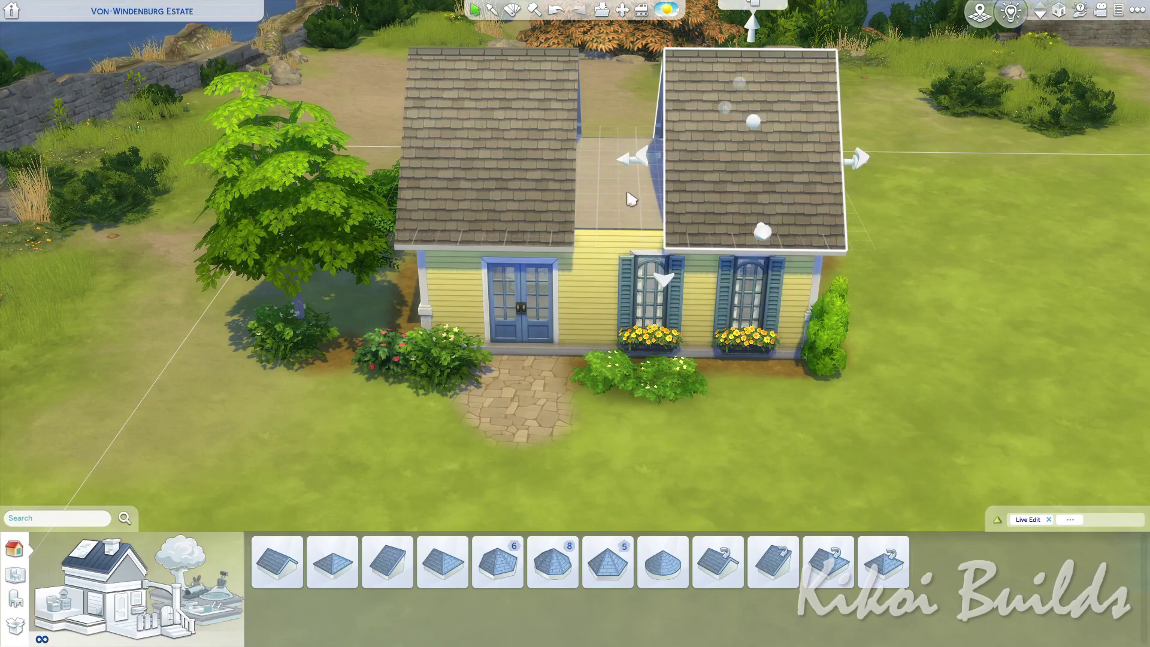
{"action": "scroll", "coordinate": [542, 384], "scroll_direction": "up", "scroll_amount": 6}
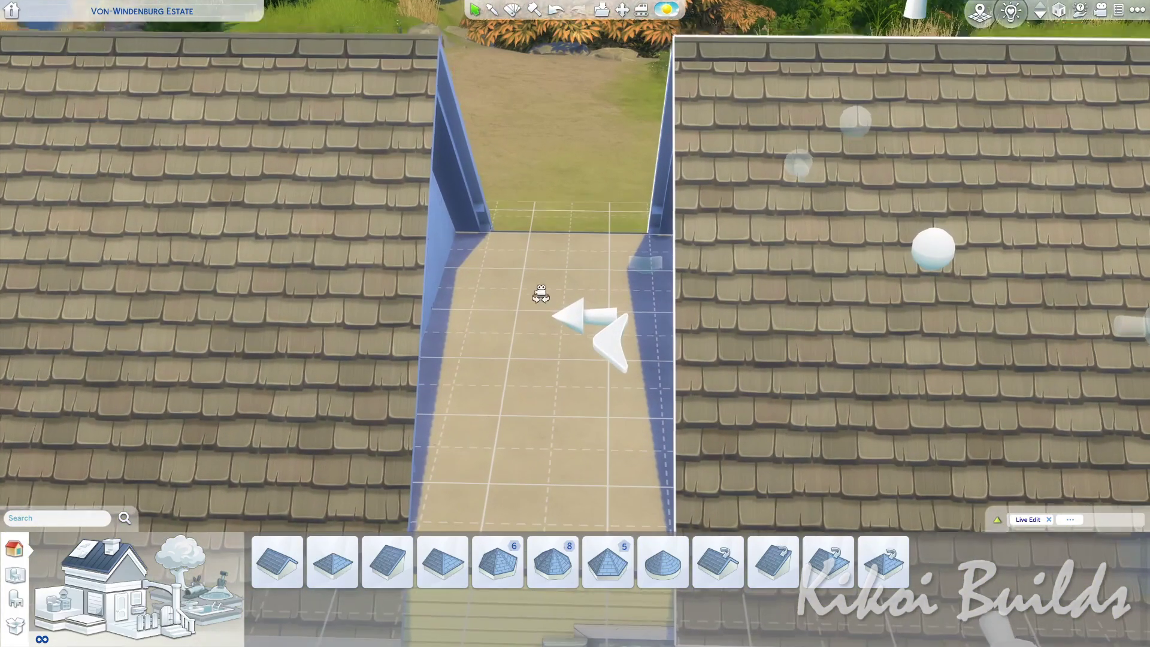
{"action": "left_click_drag", "start_coordinate": [541, 294], "coordinate": [543, 296]}
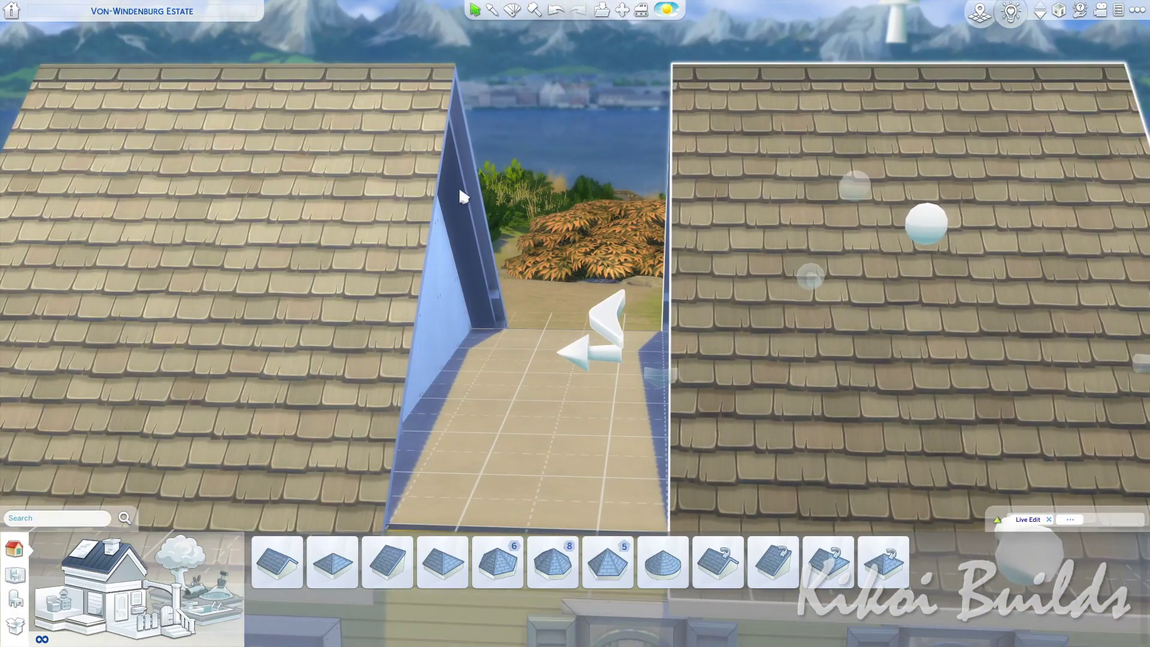
{"action": "left_click_drag", "start_coordinate": [624, 354], "coordinate": [607, 361]}
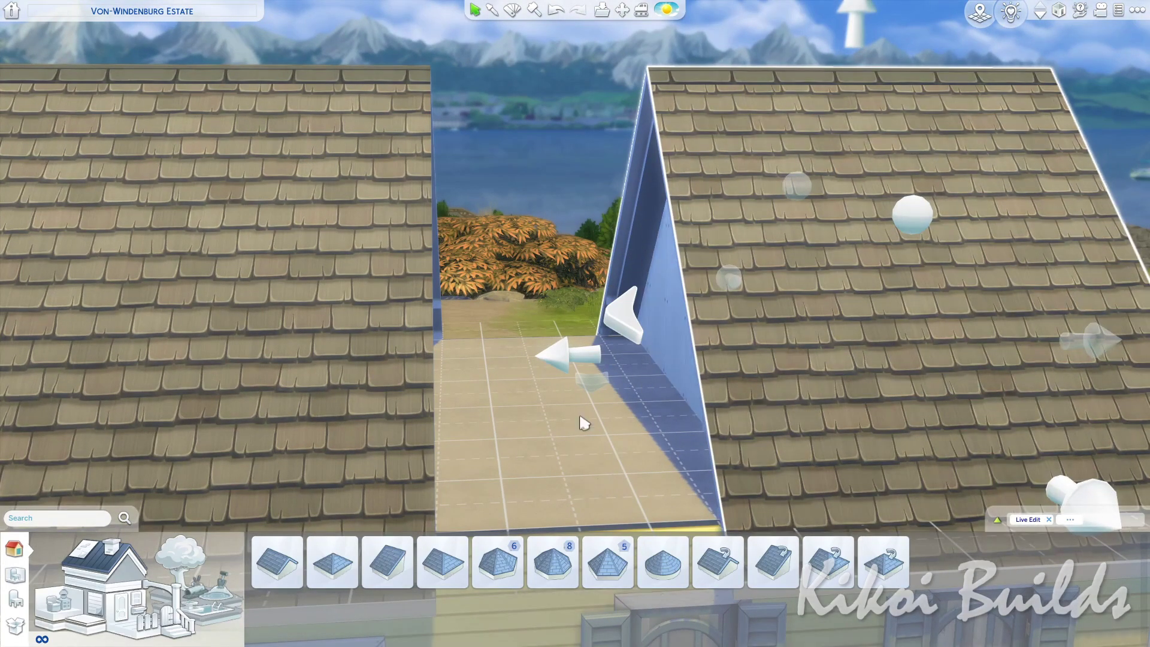
{"action": "scroll", "coordinate": [584, 423], "scroll_direction": "down", "scroll_amount": 3}
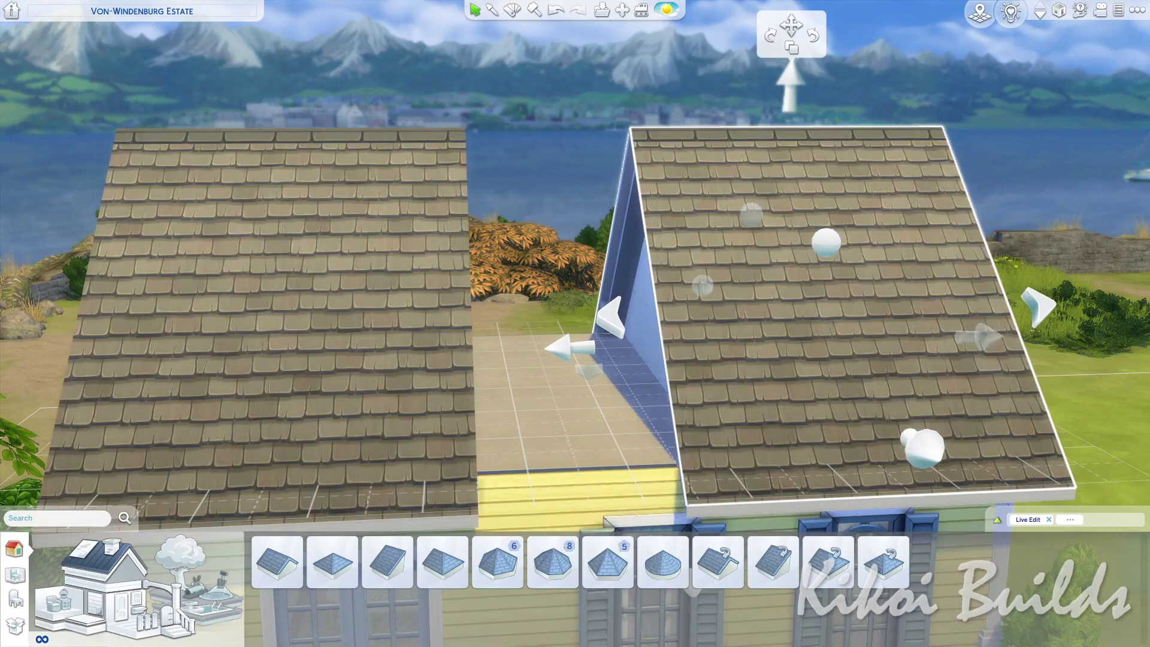
{"action": "left_click_drag", "start_coordinate": [584, 423], "coordinate": [594, 453]}
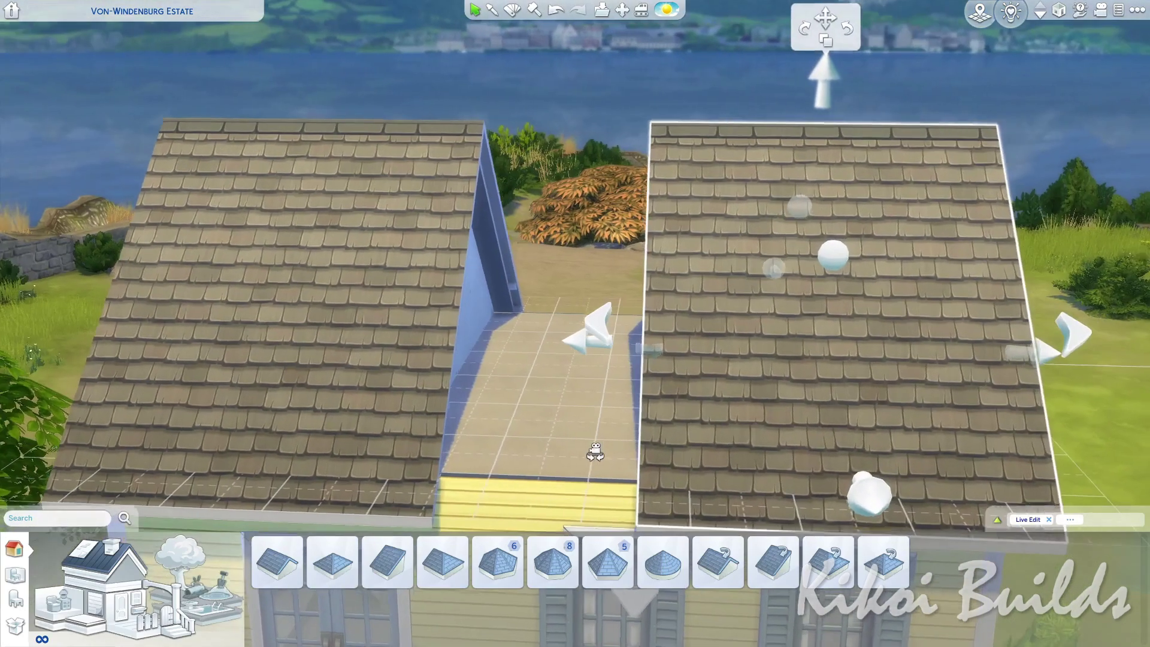
- Try shortening both side eaves of the roof above the door together, and extend them back out
{"action": "left_click", "coordinate": [440, 349]}
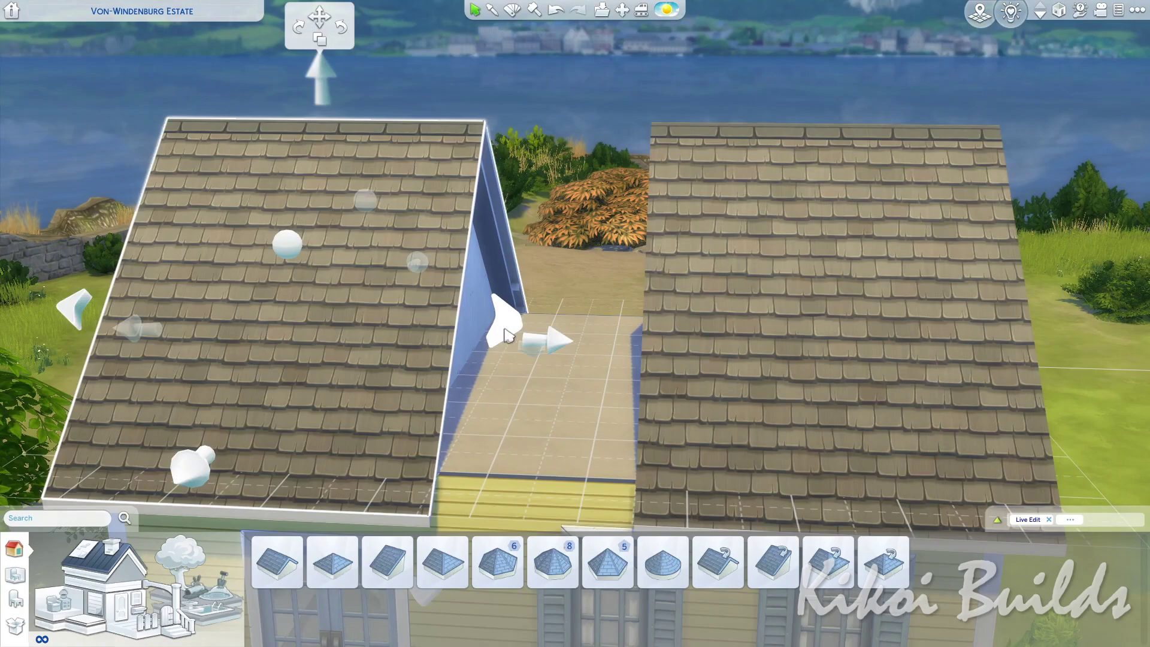
{"action": "left_click_drag", "start_coordinate": [421, 459], "coordinate": [490, 419]}
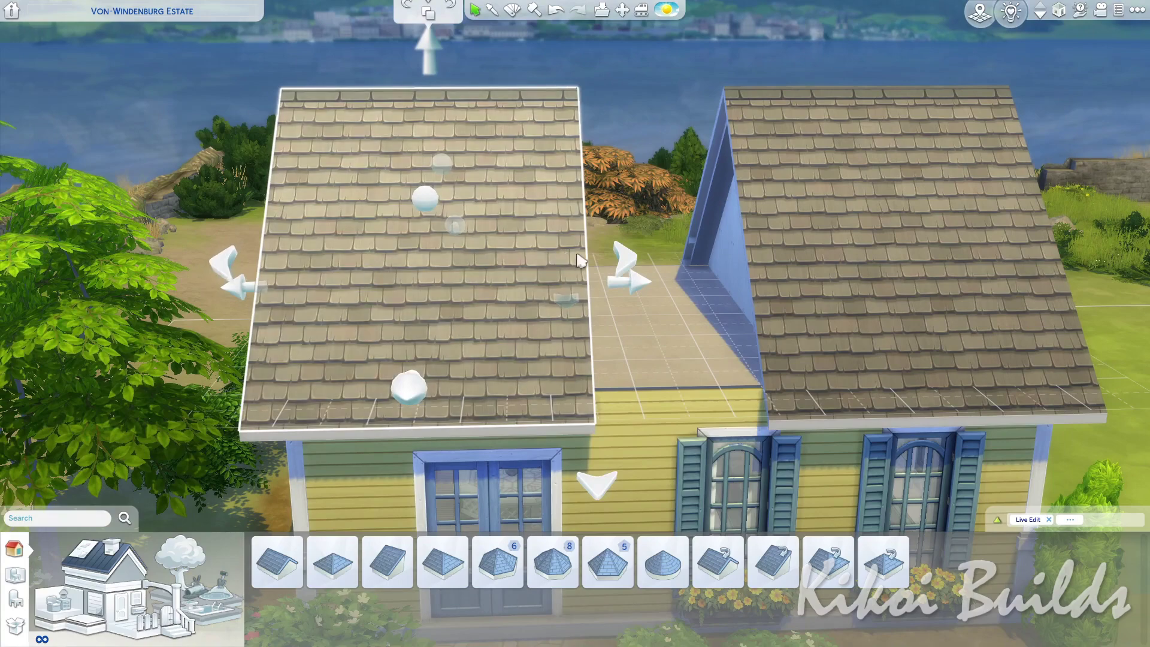
{"action": "left_click_drag", "start_coordinate": [630, 263], "coordinate": [378, 327]}
{"action": "left_click", "coordinate": [358, 391]}
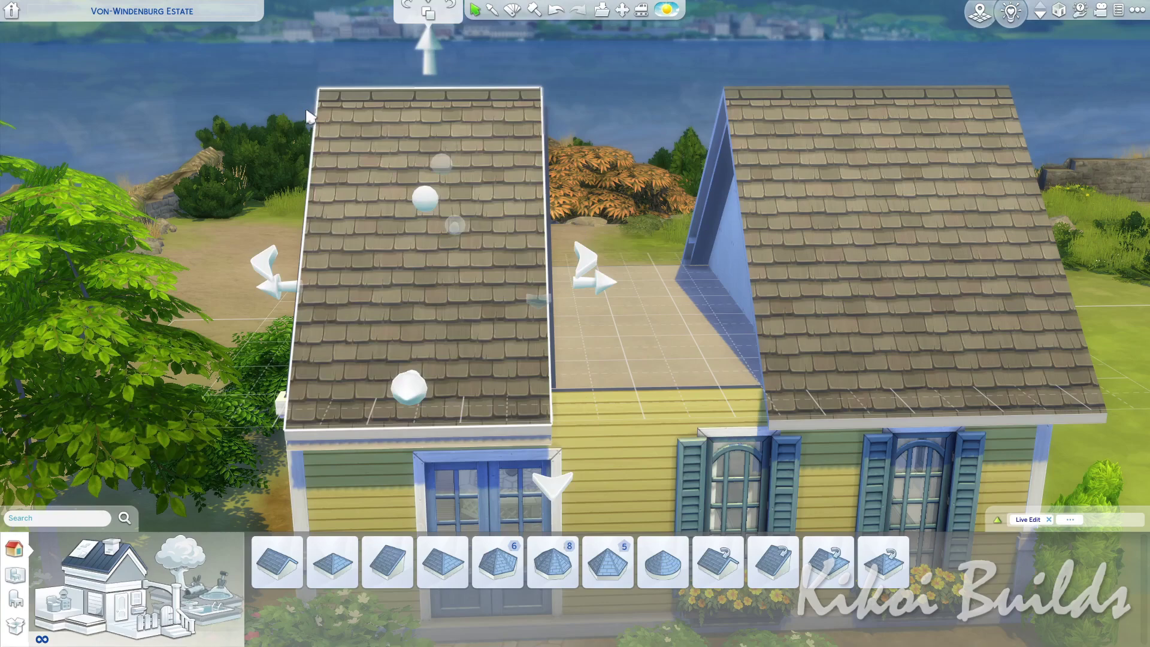
{"action": "left_click_drag", "start_coordinate": [268, 269], "coordinate": [195, 274]}
- Shorten only the gap-side eave of the roof above the door until it is flush with the roof's side wall
{"action": "left_click_drag", "start_coordinate": [671, 371], "coordinate": [593, 360]}
{"action": "scroll", "coordinate": [593, 360], "scroll_direction": "up", "scroll_amount": 2}
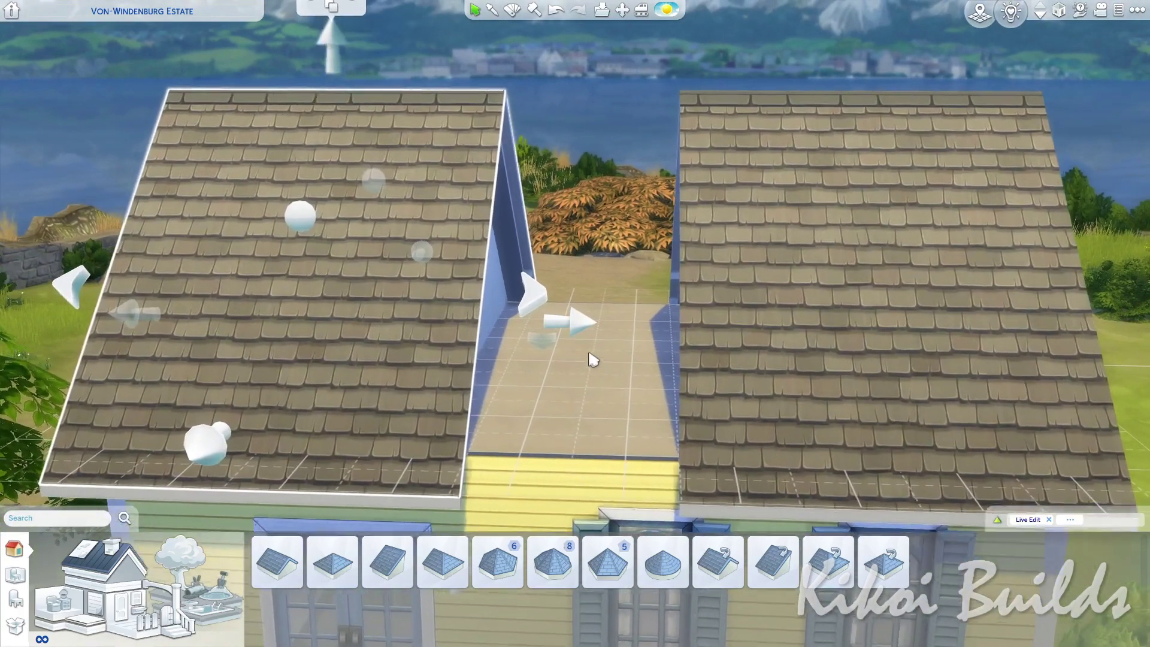
{"action": "scroll", "coordinate": [580, 375], "scroll_direction": "up", "scroll_amount": 1}
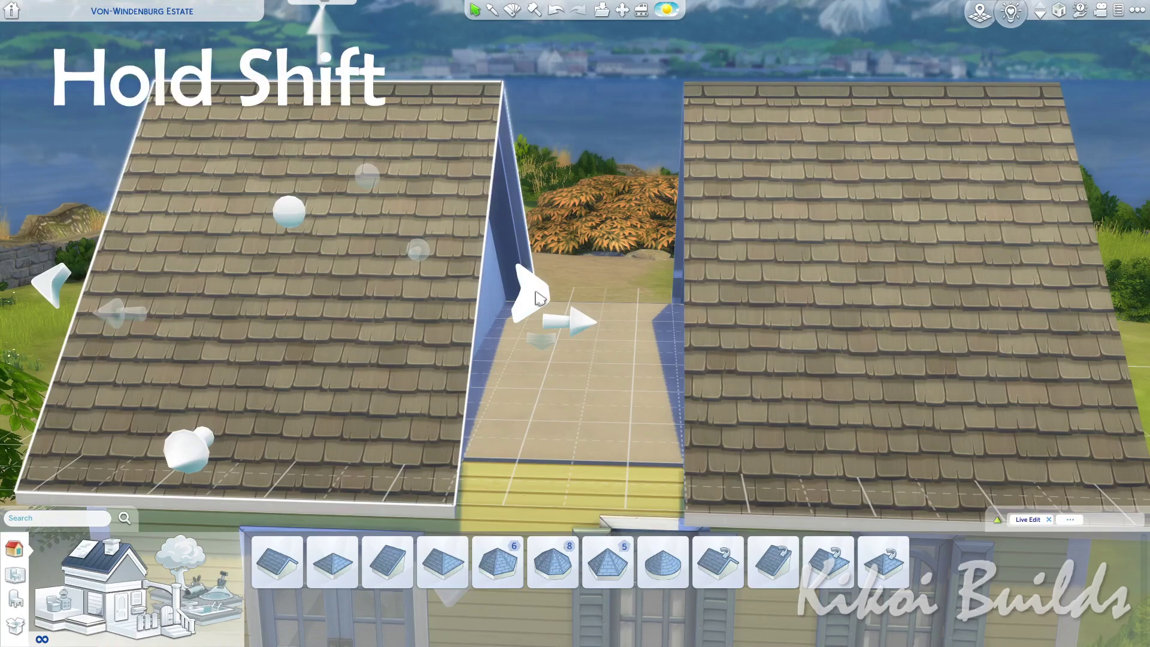
{"action": "left_click_drag", "start_coordinate": [537, 297], "coordinate": [349, 304]}
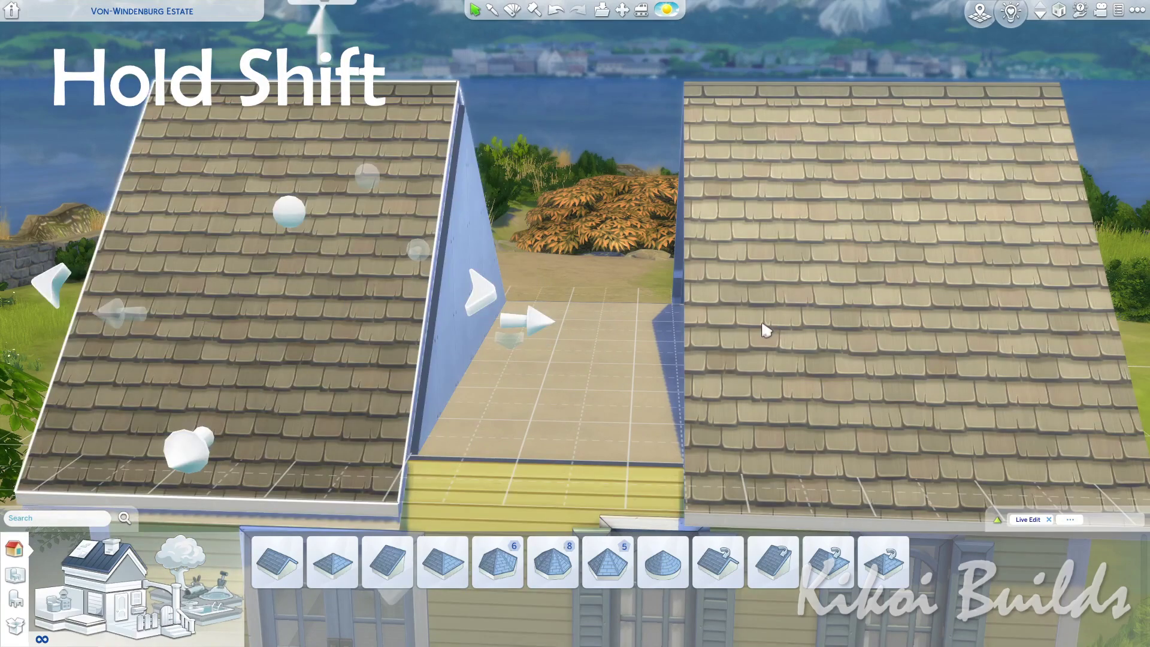
- Shorten only the gap-side eave of the other end roof, keeping its outer eave extended
{"action": "left_click", "coordinate": [764, 329]}
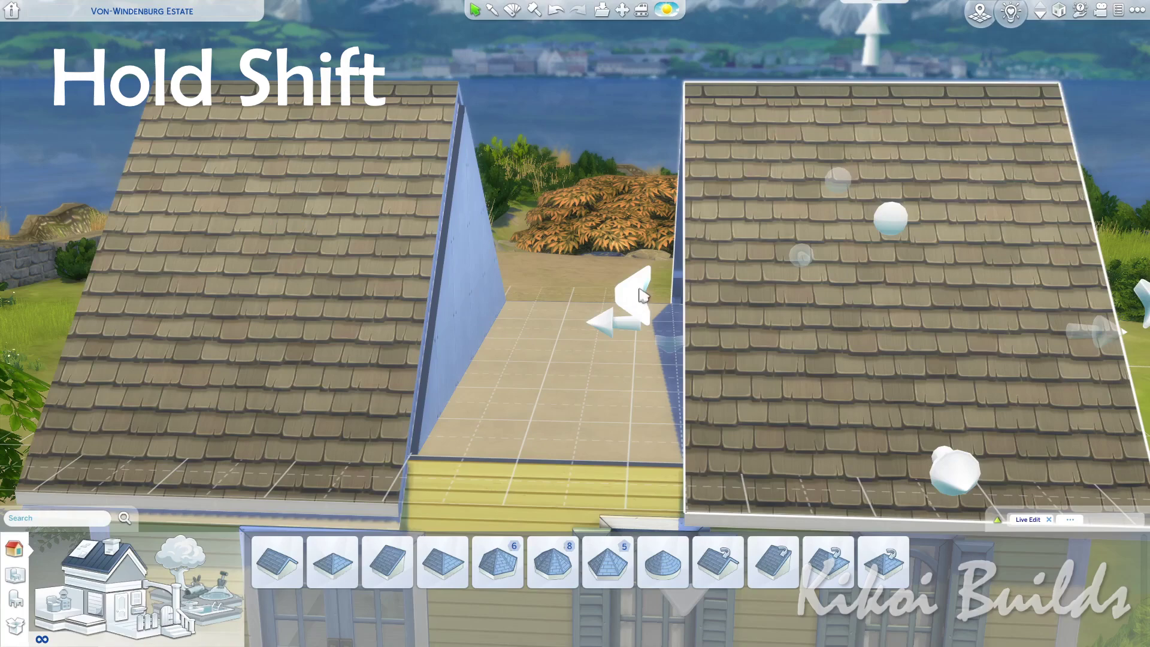
{"action": "left_click_drag", "start_coordinate": [759, 386], "coordinate": [779, 388]}
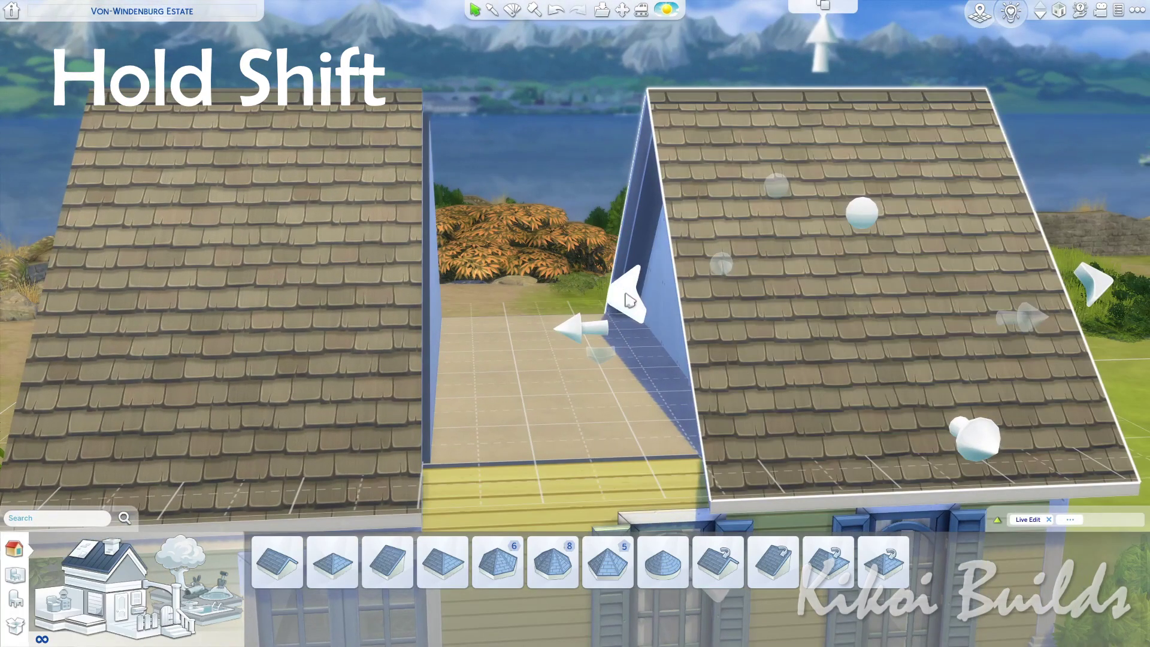
{"action": "left_click_drag", "start_coordinate": [625, 294], "coordinate": [858, 267]}
{"action": "scroll", "coordinate": [627, 389], "scroll_direction": "down", "scroll_amount": 1}
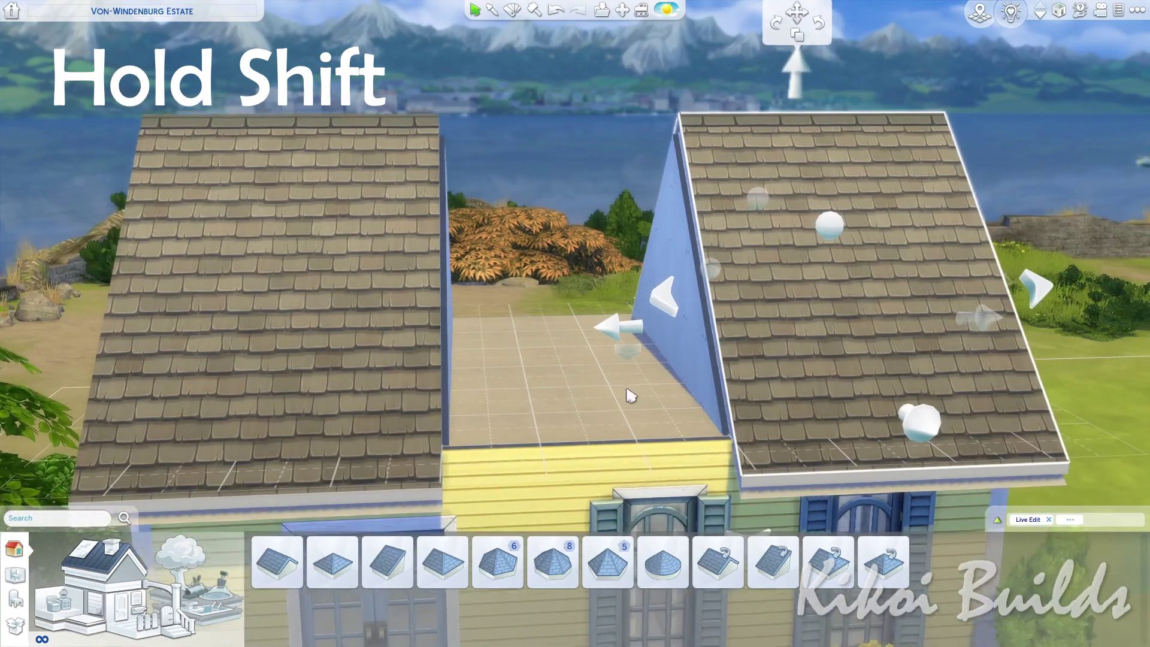
- Place a third gabled roof in the gap and size it to match the depth of the two end roofs
{"action": "left_click_drag", "start_coordinate": [627, 390], "coordinate": [637, 396]}
{"action": "left_click", "coordinate": [295, 575]}
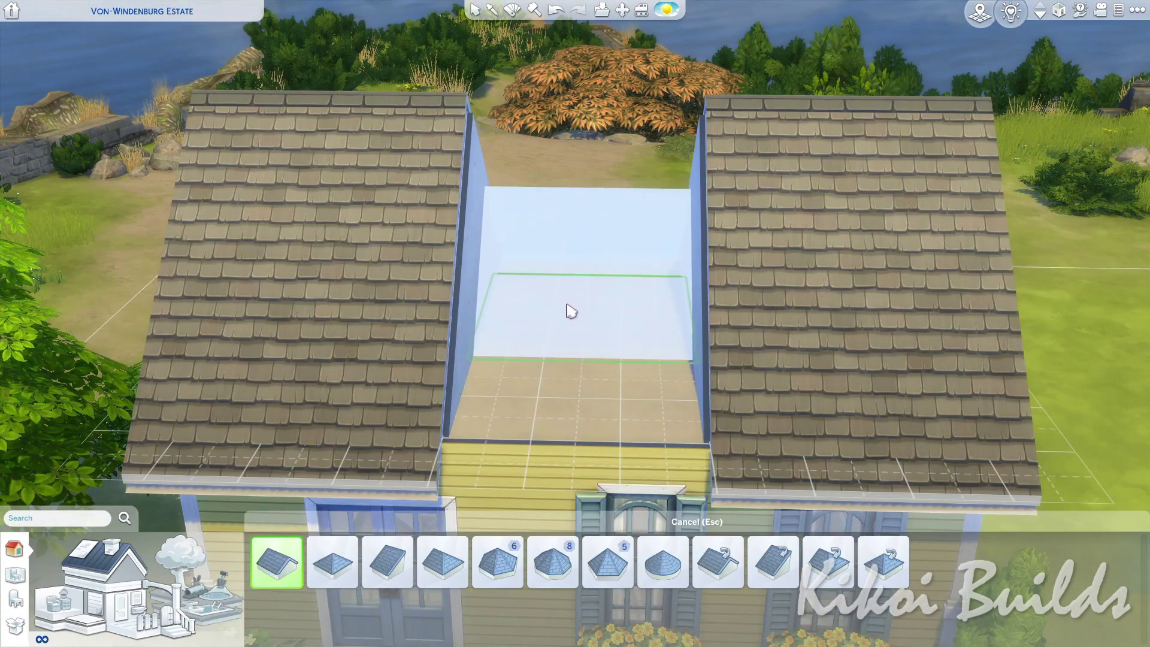
{"action": "left_click", "coordinate": [569, 304]}
{"action": "left_click_drag", "start_coordinate": [613, 416], "coordinate": [647, 403]}
{"action": "scroll", "coordinate": [545, 285], "scroll_direction": "down", "scroll_amount": 3}
{"action": "left_click_drag", "start_coordinate": [617, 344], "coordinate": [657, 387]}
{"action": "scroll", "coordinate": [624, 374], "scroll_direction": "up", "scroll_amount": 3}
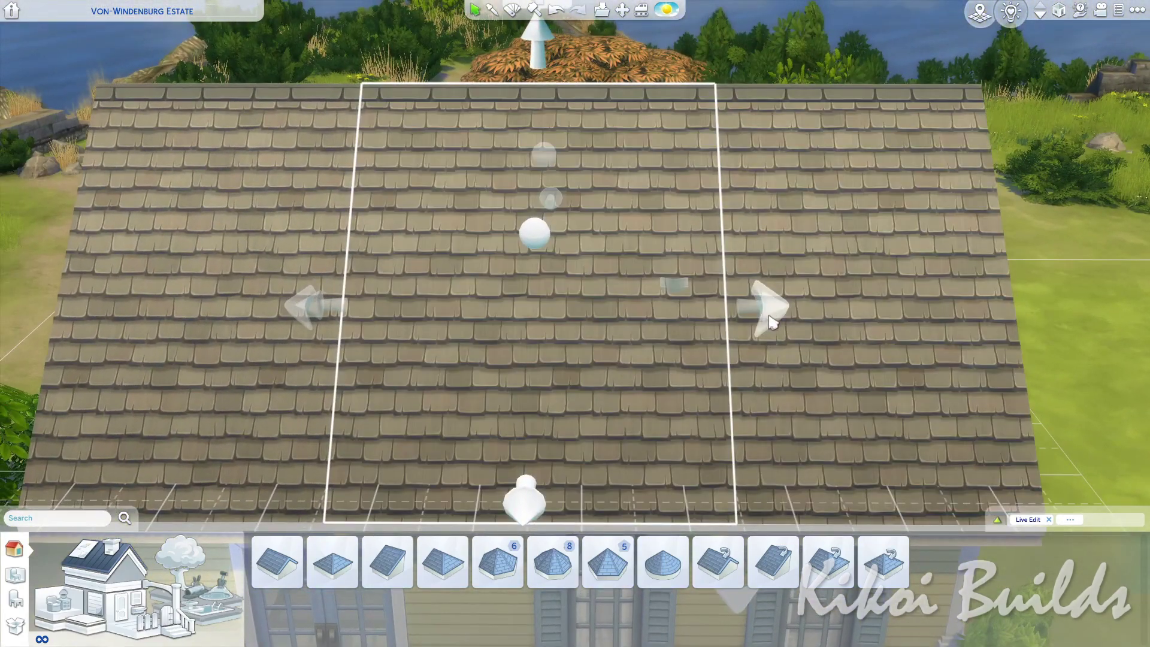
- Shorten both side eaves of the middle roof so it sits flush between the end roofs
{"action": "left_click_drag", "start_coordinate": [771, 322], "coordinate": [408, 372]}
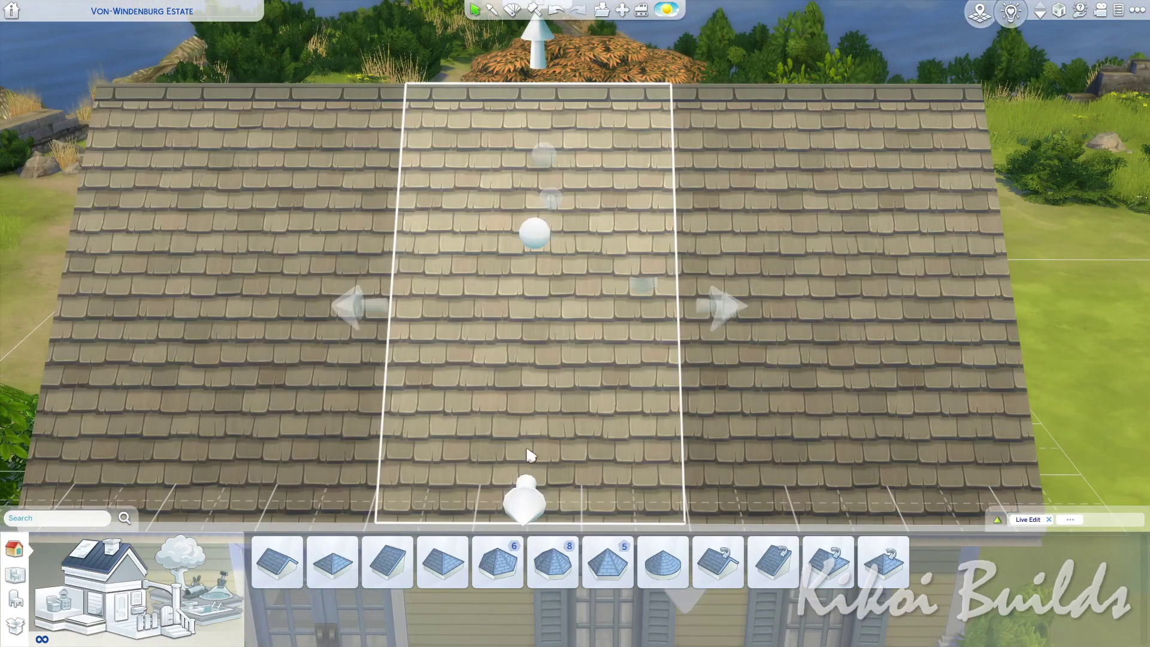
{"action": "scroll", "coordinate": [556, 424], "scroll_direction": "down", "scroll_amount": 2}
{"action": "left_click_drag", "start_coordinate": [566, 421], "coordinate": [259, 534]}
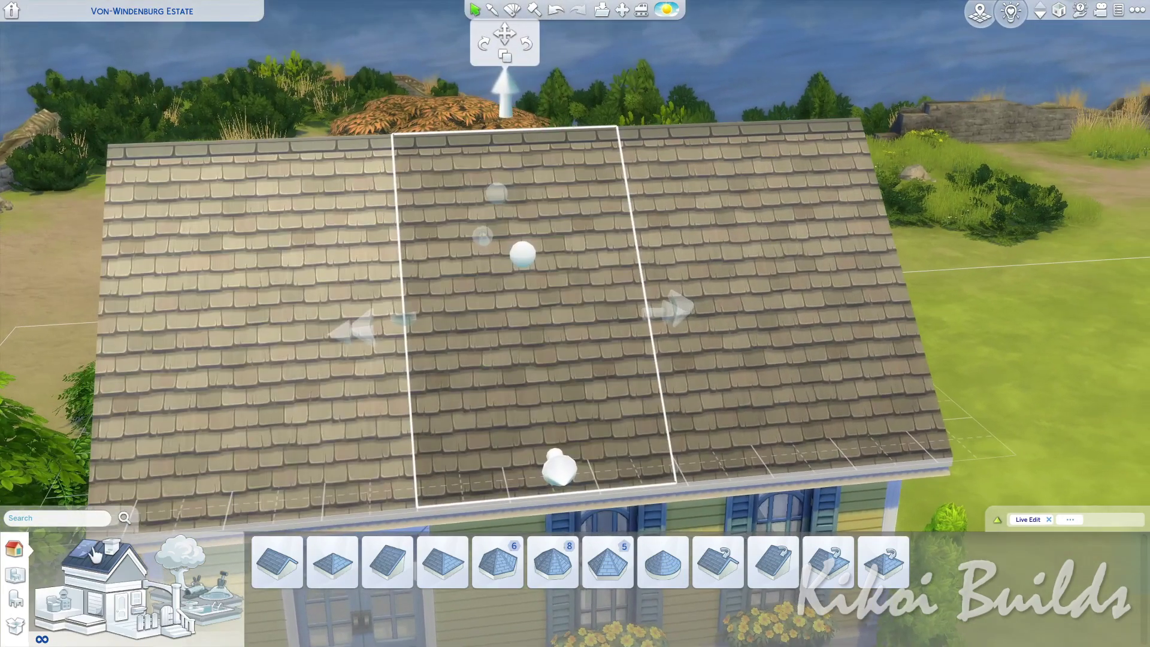
- Open the roof patterns and filter them to Base Game items
{"action": "left_click", "coordinate": [94, 554]}
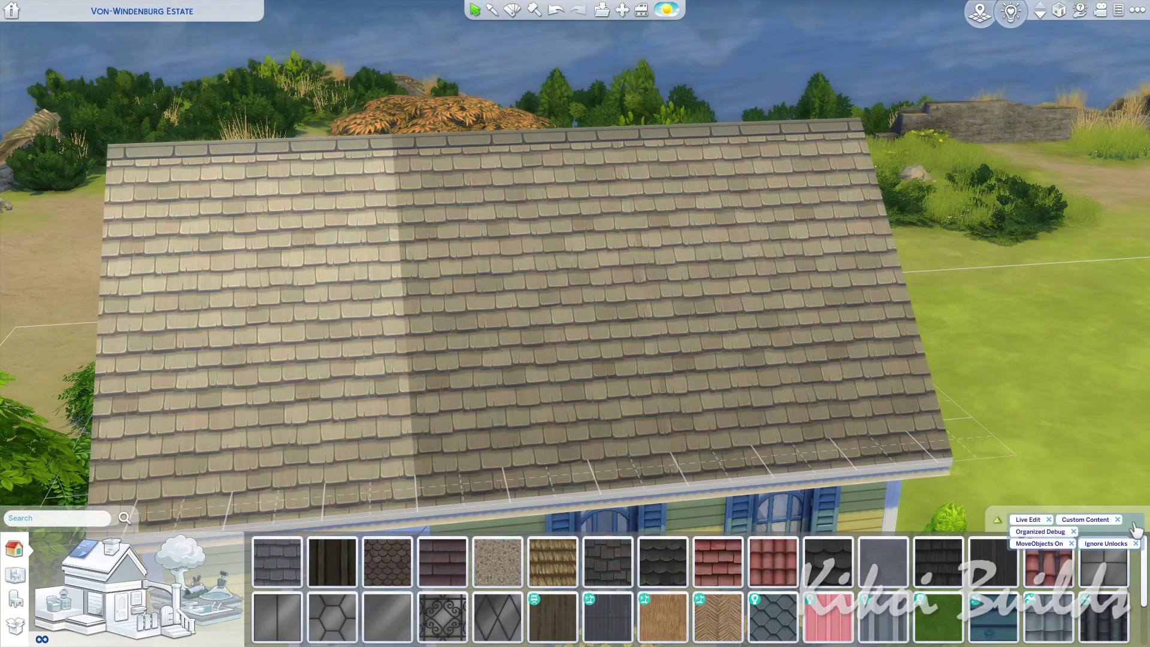
{"action": "left_click", "coordinate": [1137, 530]}
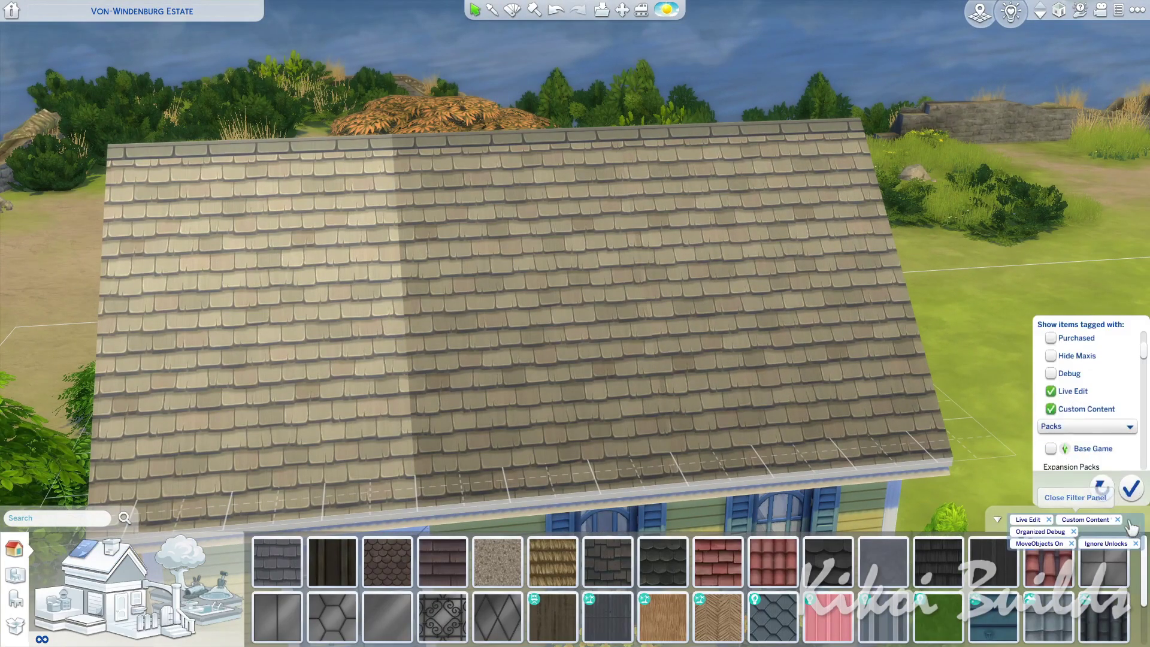
{"action": "left_click", "coordinate": [1051, 452]}
{"action": "scroll", "coordinate": [1113, 428], "scroll_direction": "down", "scroll_amount": 3}
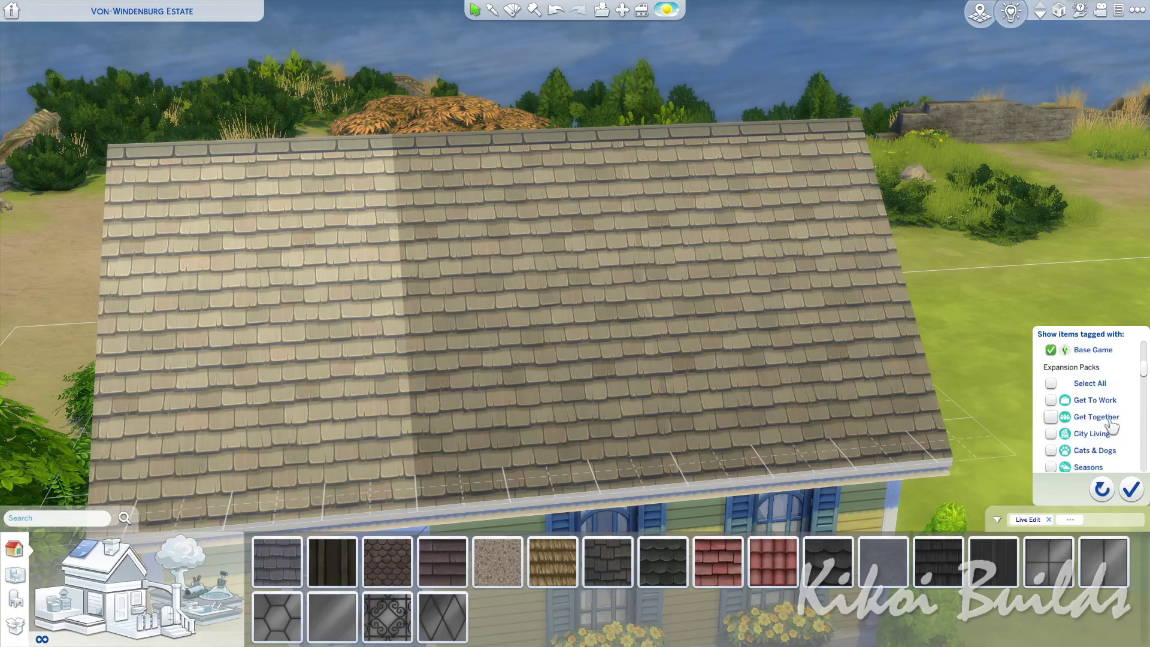
- Apply a paned glass roof pattern to the middle roof section only, and exit the pattern tool
{"action": "left_click_drag", "start_coordinate": [506, 449], "coordinate": [693, 313]}
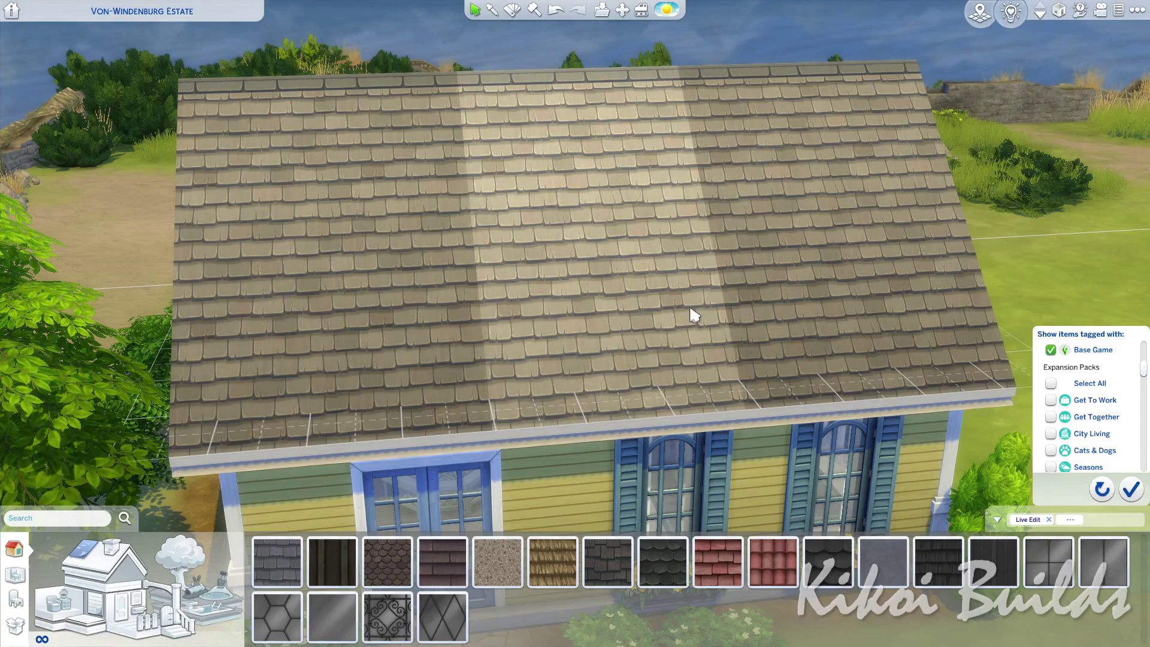
{"action": "scroll", "coordinate": [688, 354], "scroll_direction": "down", "scroll_amount": 3}
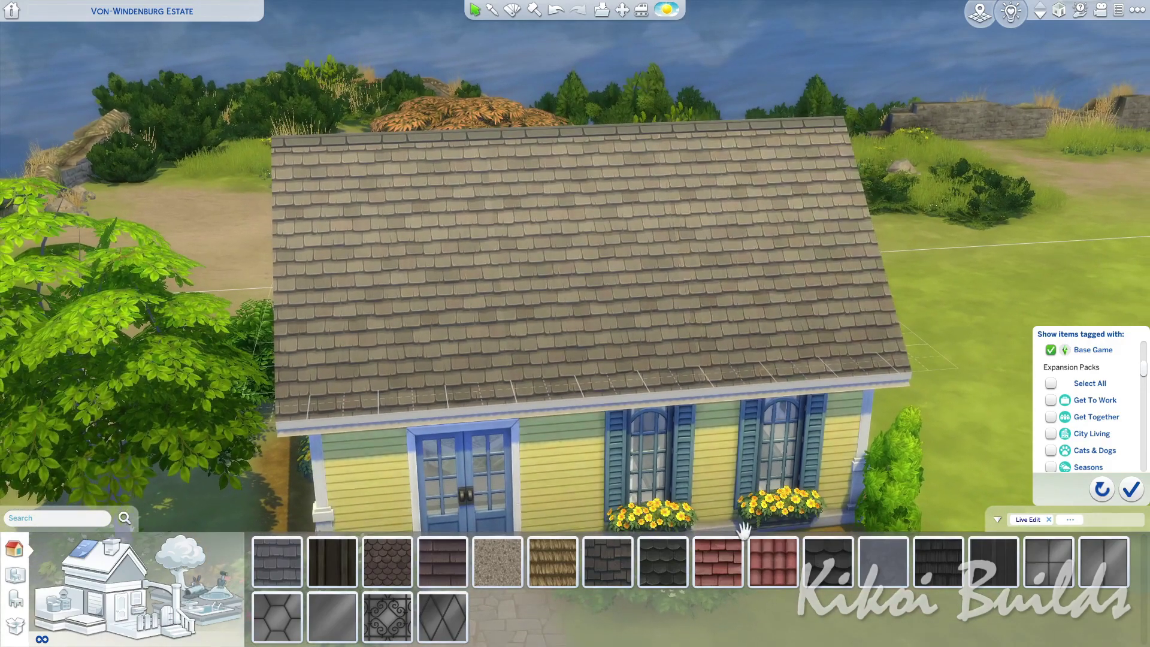
{"action": "scroll", "coordinate": [694, 495], "scroll_direction": "down", "scroll_amount": 2}
{"action": "left_click_drag", "start_coordinate": [689, 480], "coordinate": [647, 468]}
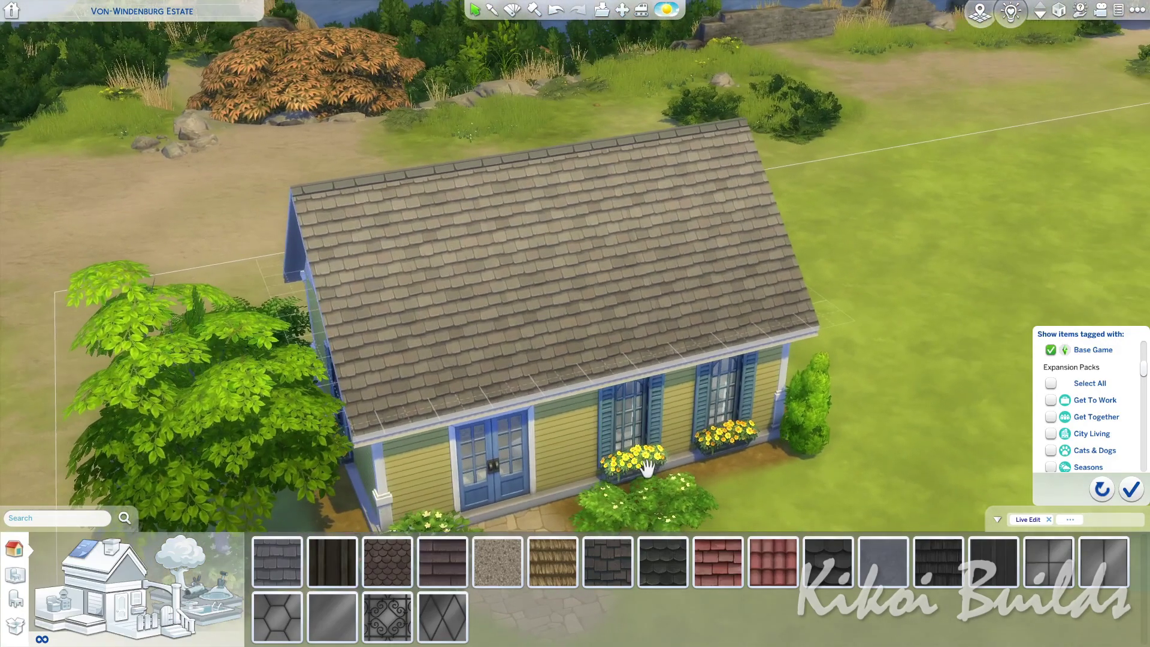
{"action": "scroll", "coordinate": [661, 457], "scroll_direction": "up", "scroll_amount": 3}
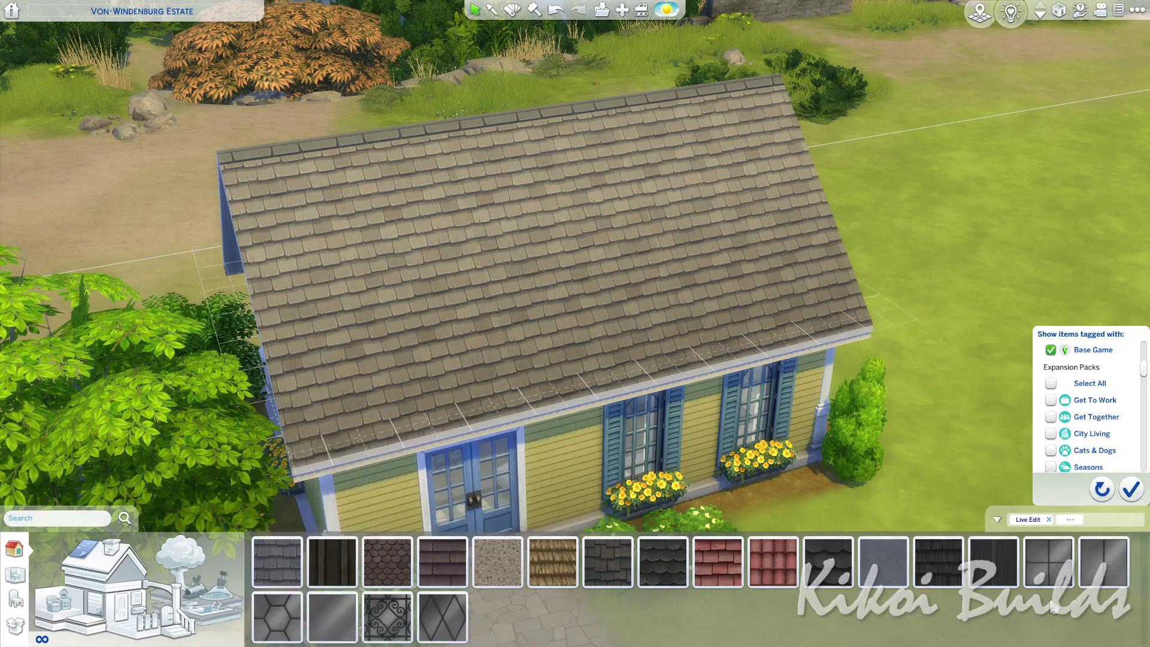
{"action": "left_click", "coordinate": [1113, 569]}
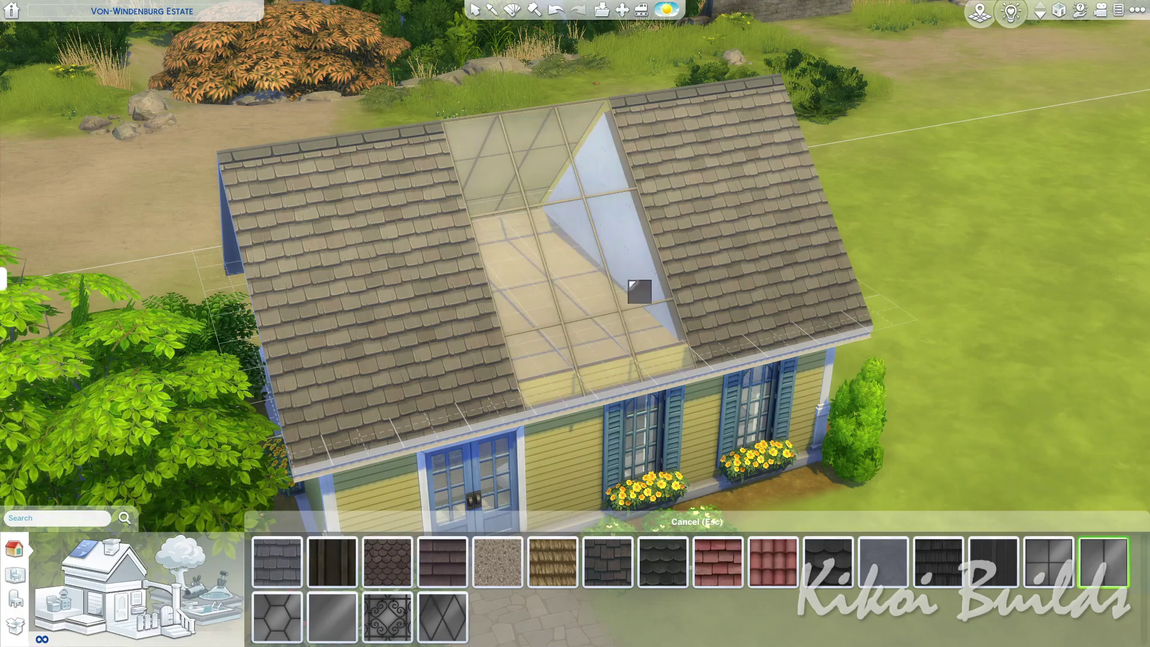
{"action": "left_click", "coordinate": [624, 280]}
{"action": "left_click", "coordinate": [477, 10]}
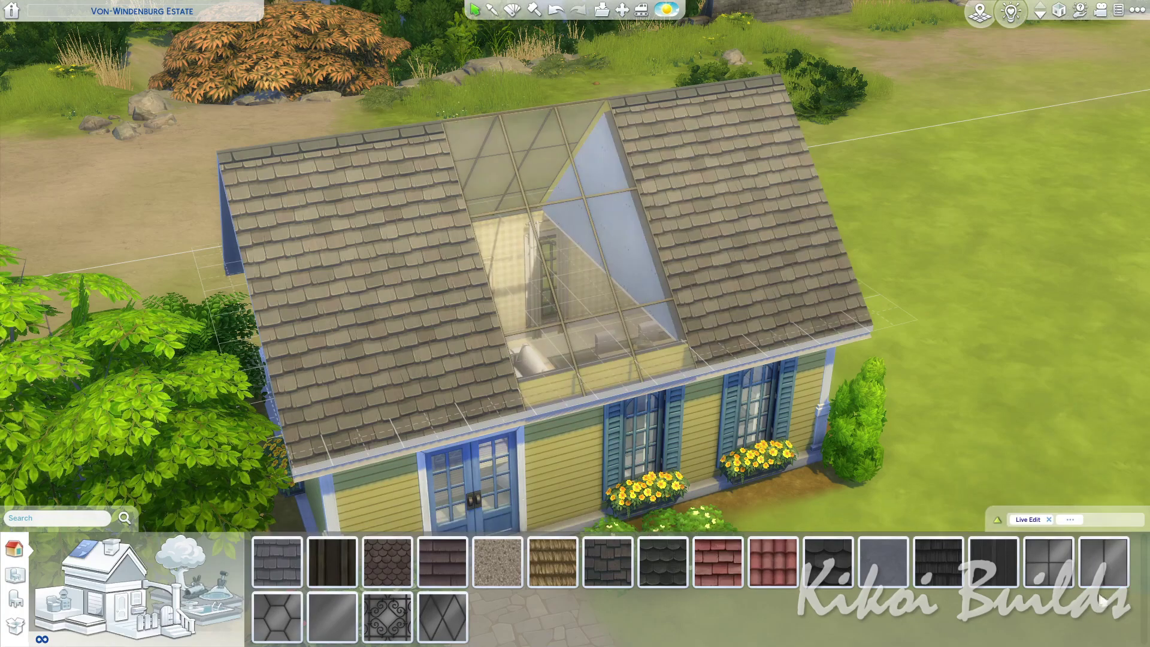
{"action": "left_click_drag", "start_coordinate": [553, 387], "coordinate": [554, 393]}
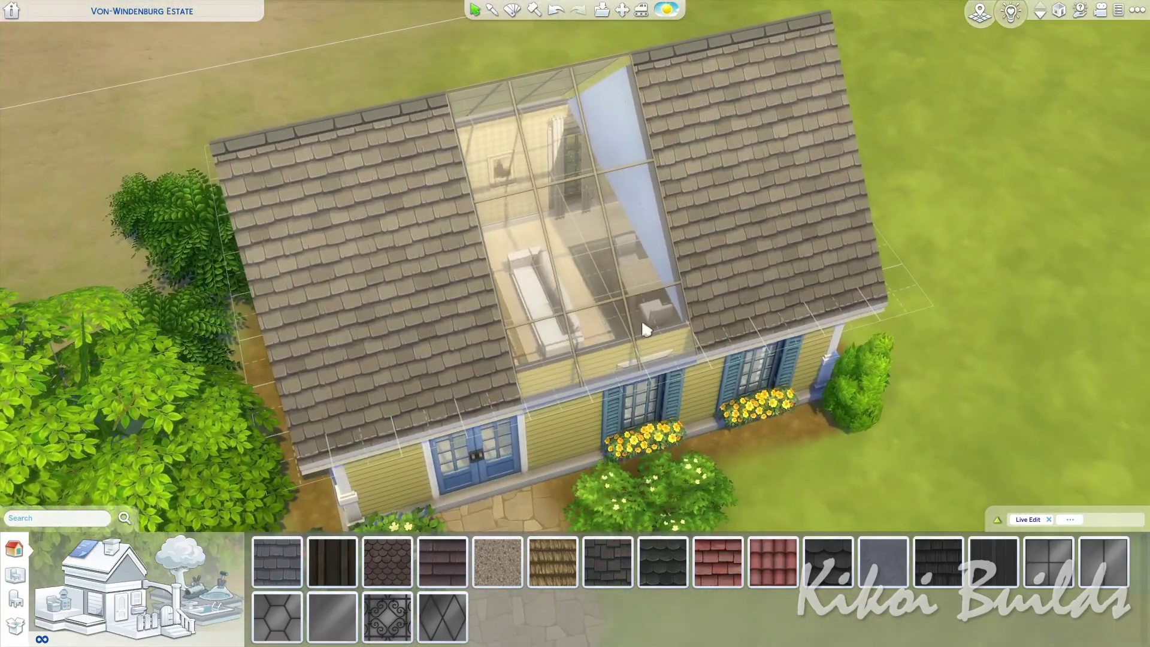
- Place a half-gabled roof over the front slope of the glass middle section
{"action": "mouse_move", "coordinate": [569, 273]}
{"action": "left_mouse_down"}
{"action": "mouse_move", "coordinate": [577, 299]}
{"action": "mouse_move", "coordinate": [592, 283]}
{"action": "mouse_move", "coordinate": [578, 292]}
{"action": "left_mouse_up"}
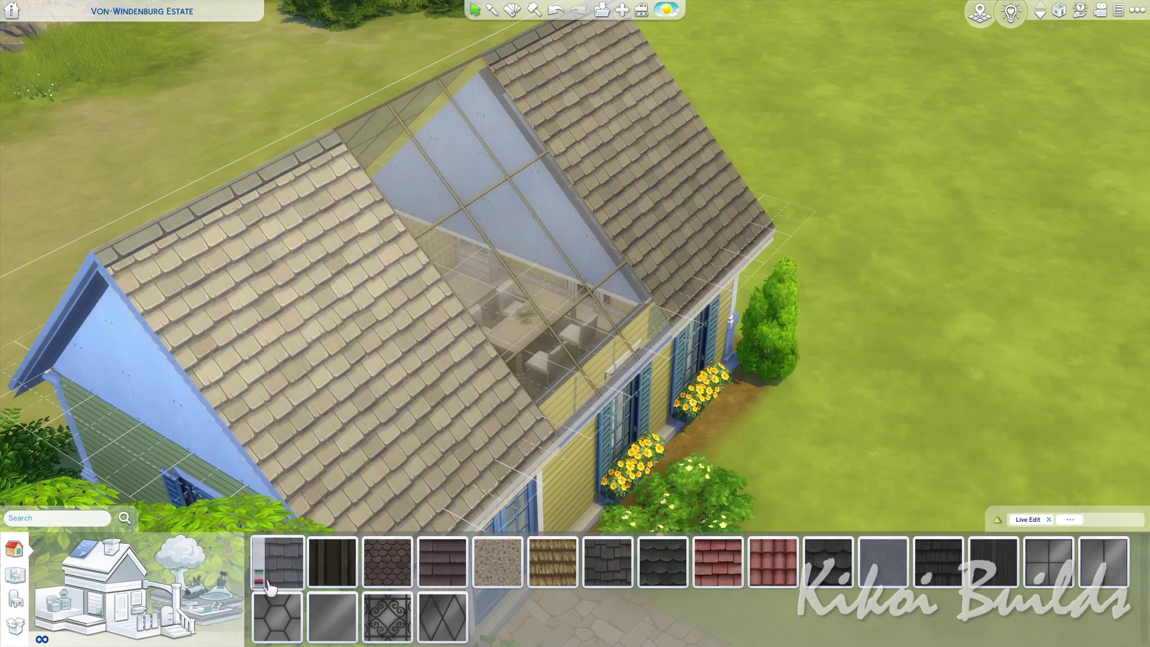
{"action": "left_click", "coordinate": [94, 575]}
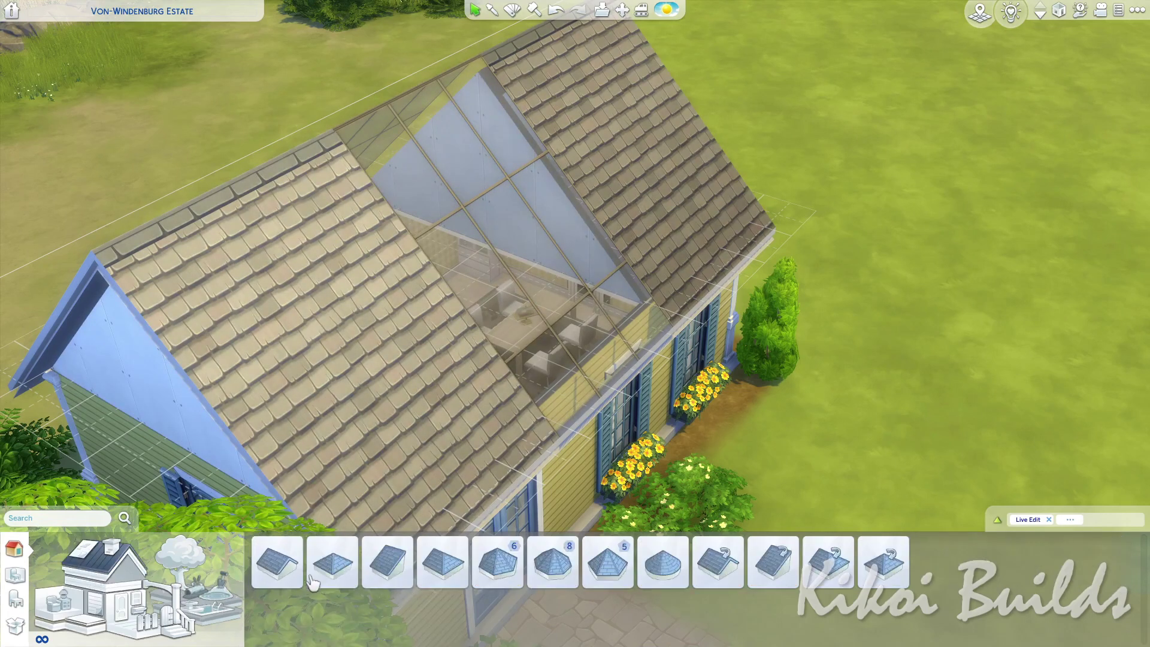
{"action": "left_click", "coordinate": [390, 572]}
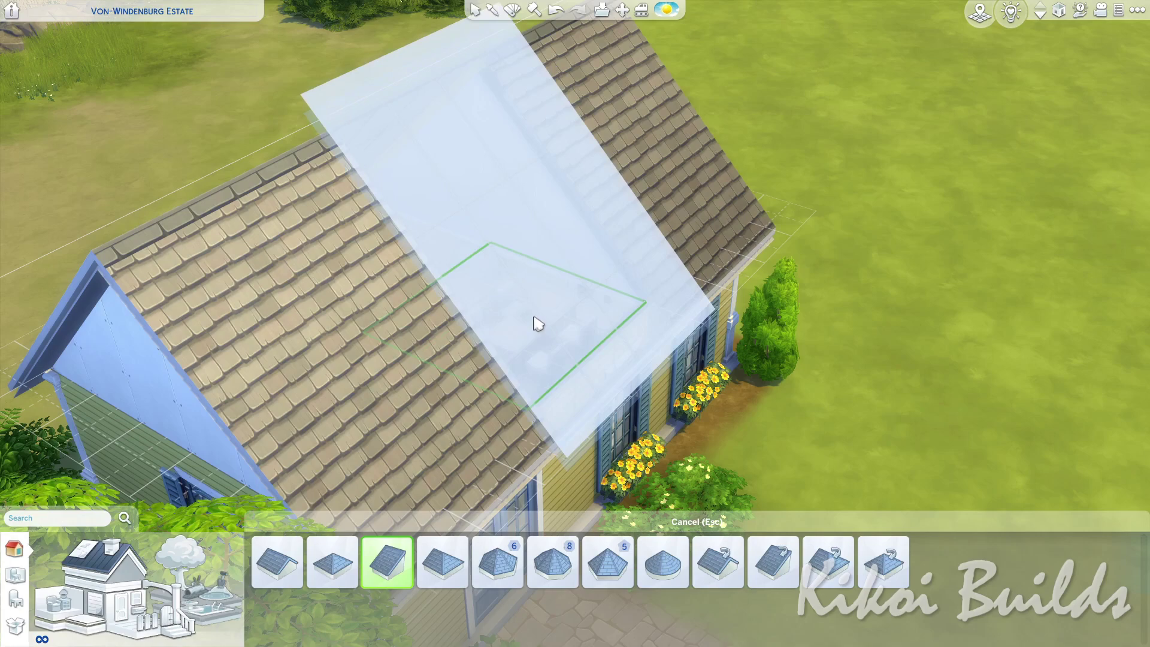
{"action": "left_click", "coordinate": [538, 325]}
{"action": "left_click_drag", "start_coordinate": [502, 357], "coordinate": [523, 365]}
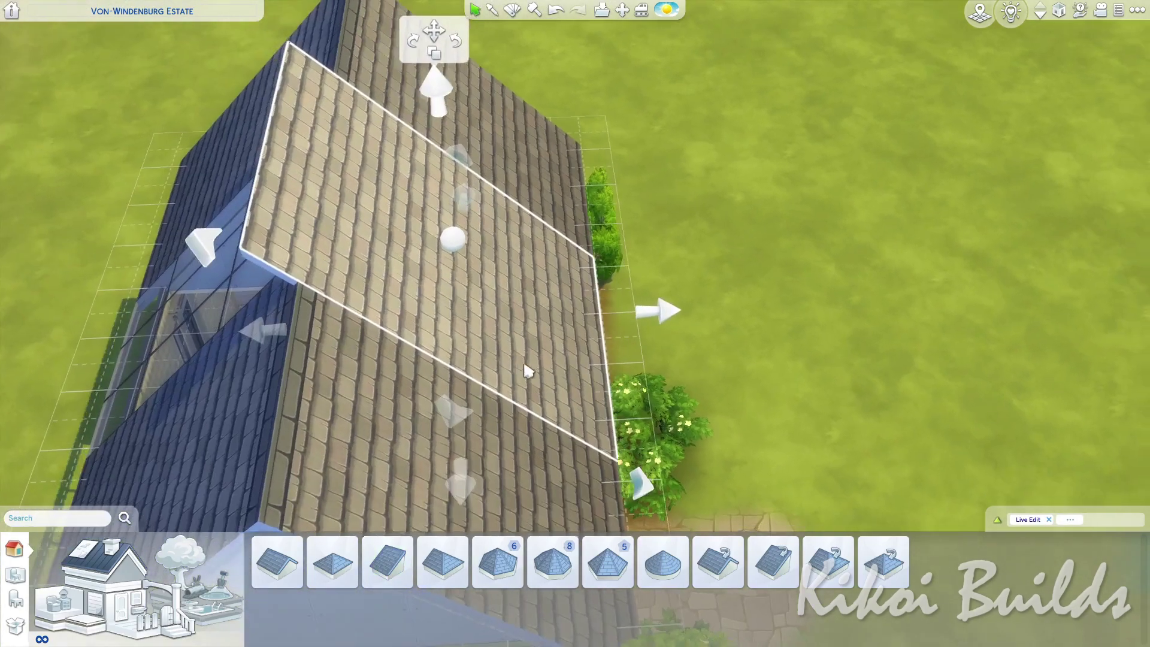
- Shorten the front half-gabled roof from its ridge side so it covers only the lower part of the glass slope
{"action": "left_click_drag", "start_coordinate": [259, 365], "coordinate": [414, 384]}
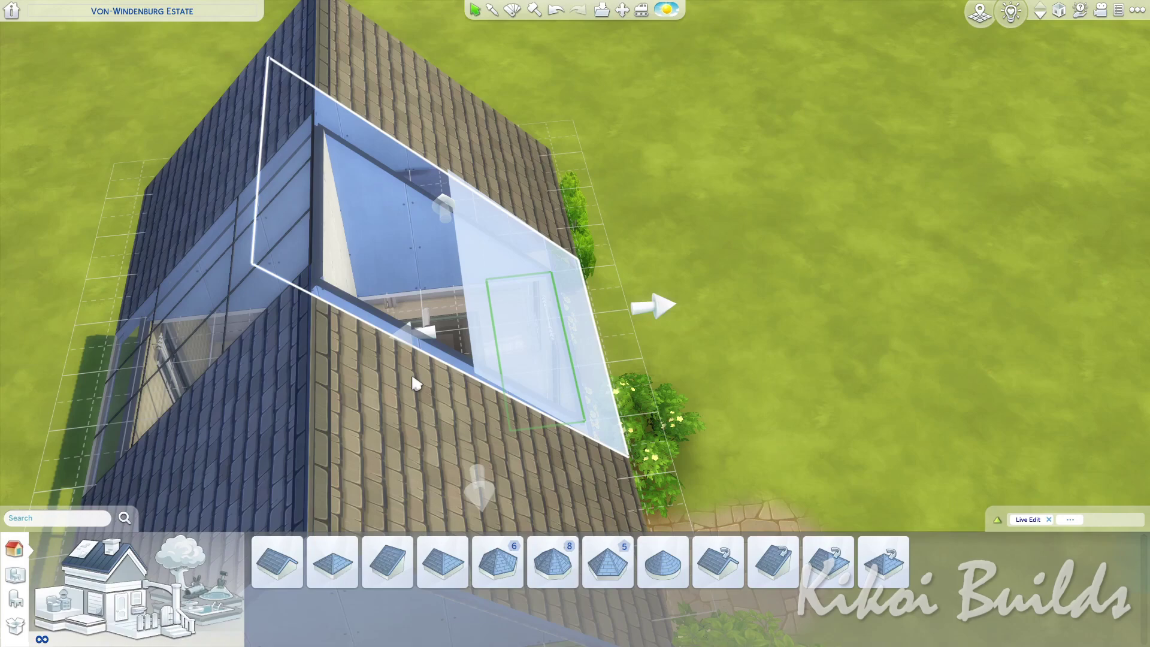
{"action": "left_click_drag", "start_coordinate": [412, 378], "coordinate": [414, 379]}
{"action": "left_click_drag", "start_coordinate": [467, 419], "coordinate": [717, 444]}
{"action": "left_click", "coordinate": [778, 471]}
{"action": "left_click_drag", "start_coordinate": [675, 303], "coordinate": [657, 278]}
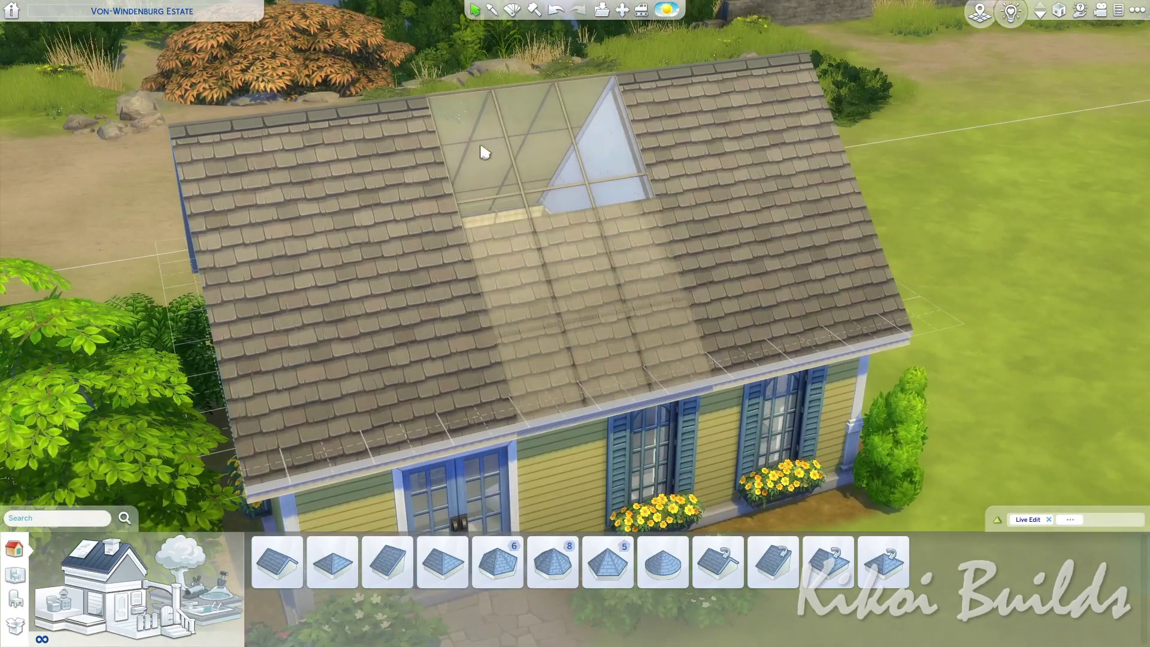
- Place a second half-gabled roof, rotated to face the back, over the rear glass slope and shorten it to the lower part
{"action": "left_click_drag", "start_coordinate": [575, 293], "coordinate": [496, 293]}
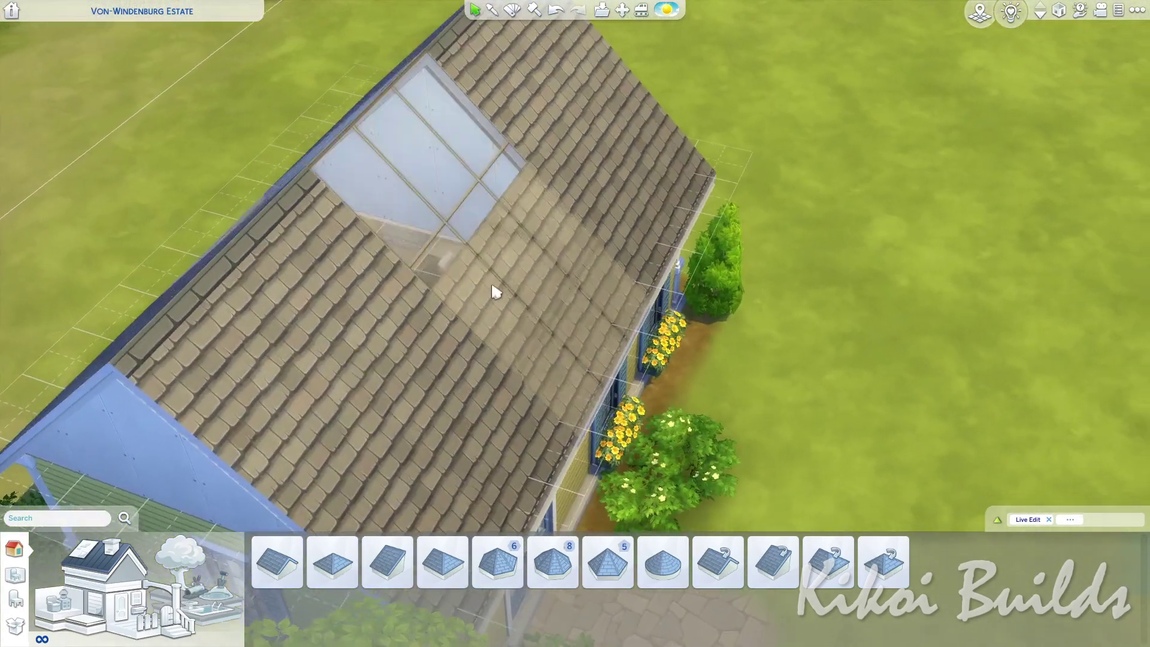
{"action": "left_click", "coordinate": [386, 574]}
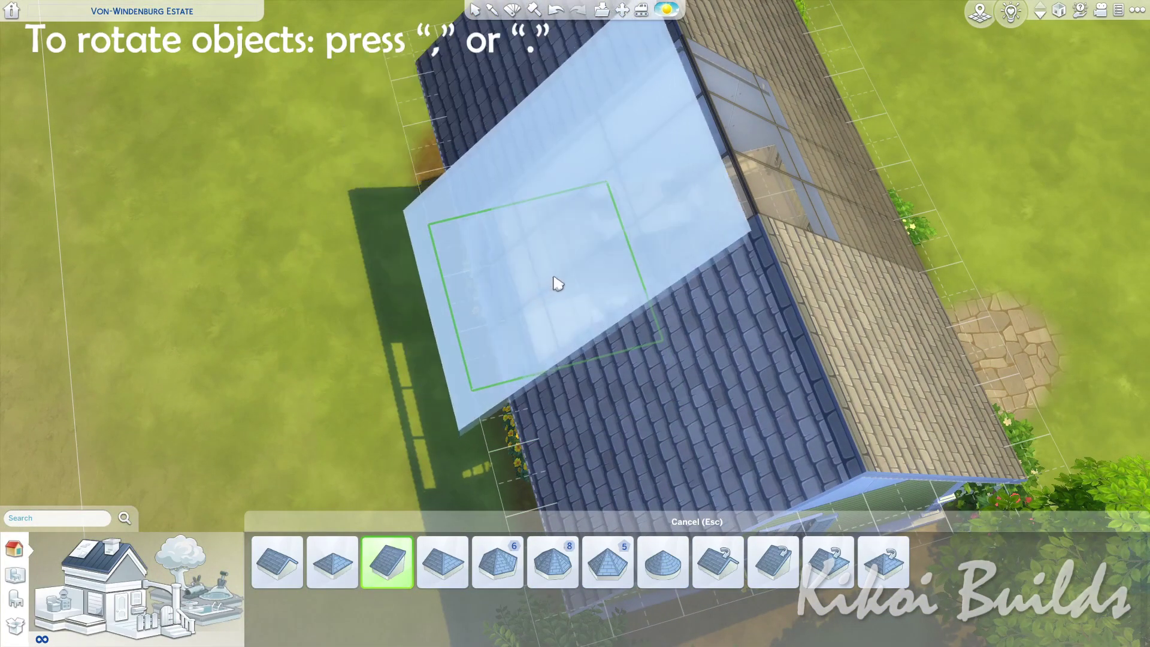
{"action": "left_click", "coordinate": [605, 267]}
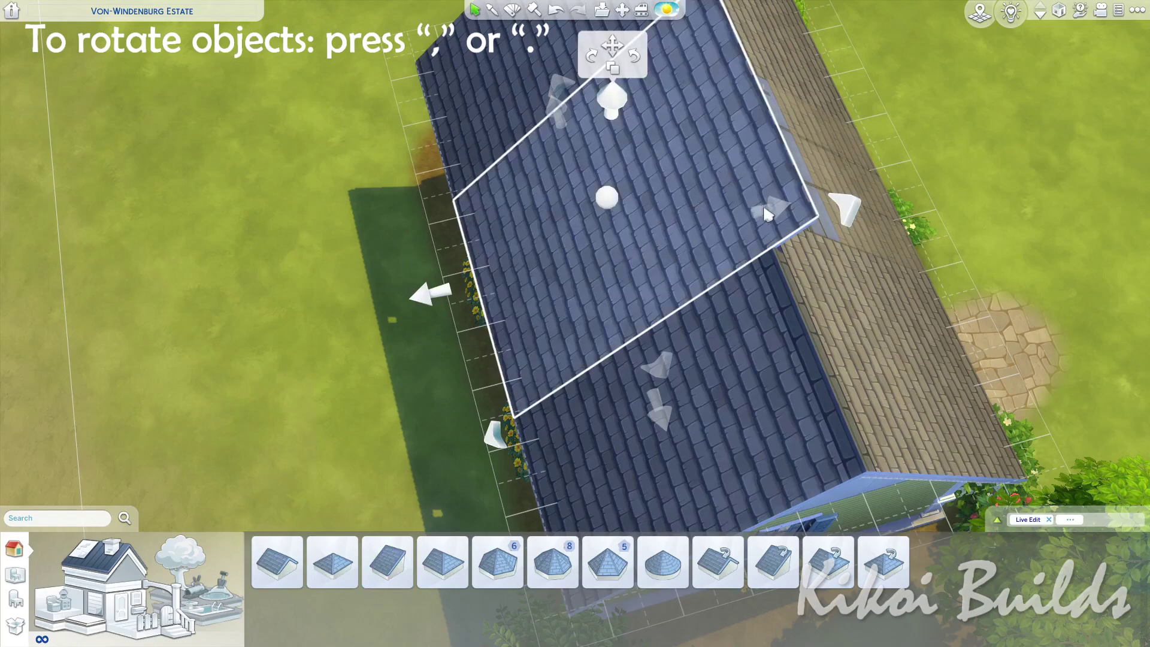
{"action": "left_click_drag", "start_coordinate": [767, 214], "coordinate": [653, 302]}
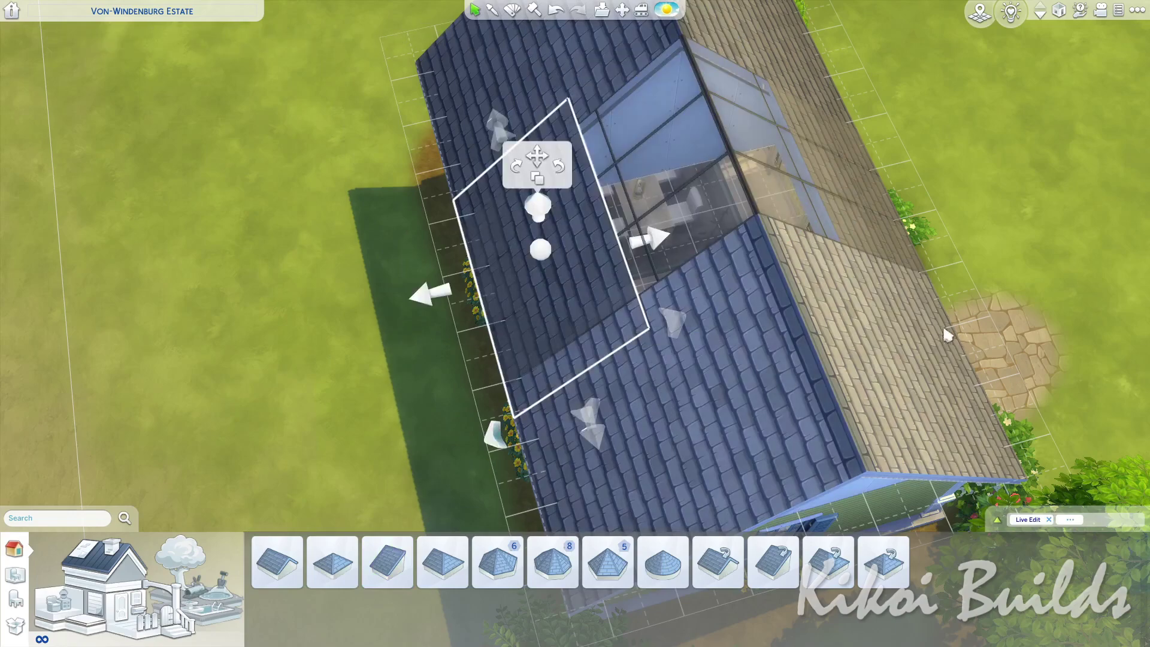
{"action": "left_click", "coordinate": [1000, 247]}
- Examine the front slope where the half-gabled roof and the glass roof overlap
{"action": "left_click_drag", "start_coordinate": [745, 304], "coordinate": [853, 346]}
{"action": "scroll", "coordinate": [853, 346], "scroll_direction": "down", "scroll_amount": 3}
{"action": "left_click_drag", "start_coordinate": [729, 480], "coordinate": [681, 449]}
{"action": "scroll", "coordinate": [684, 446], "scroll_direction": "up", "scroll_amount": 3}
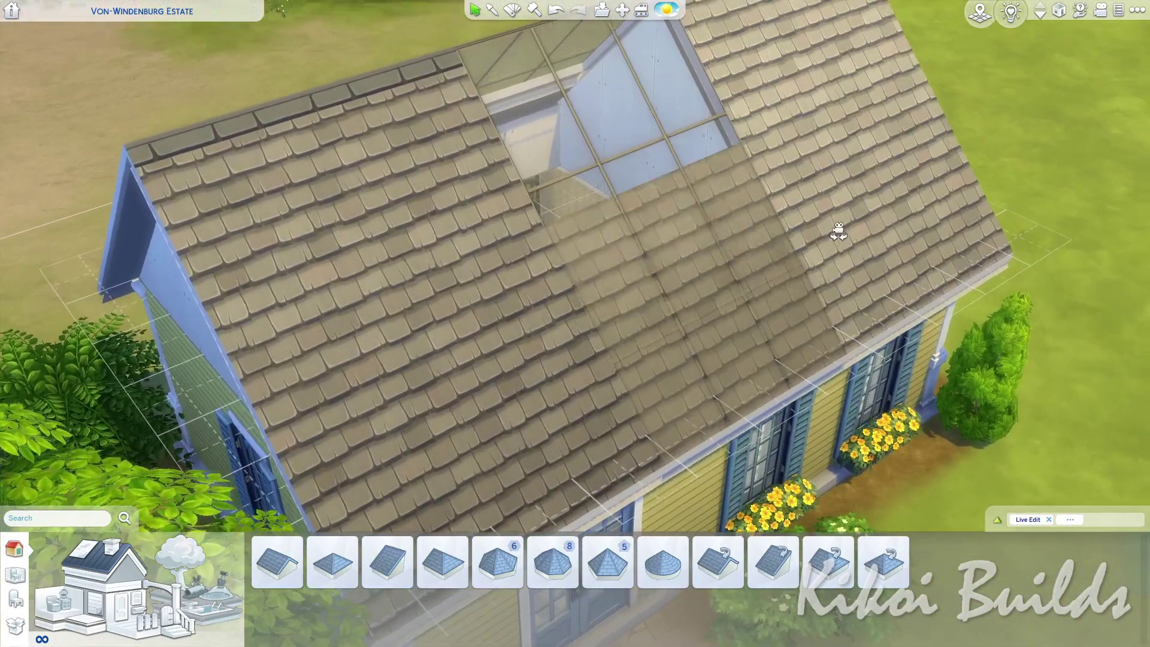
{"action": "left_click_drag", "start_coordinate": [837, 232], "coordinate": [837, 234]}
{"action": "left_click_drag", "start_coordinate": [829, 295], "coordinate": [832, 295]}
{"action": "left_click_drag", "start_coordinate": [753, 393], "coordinate": [756, 393]}
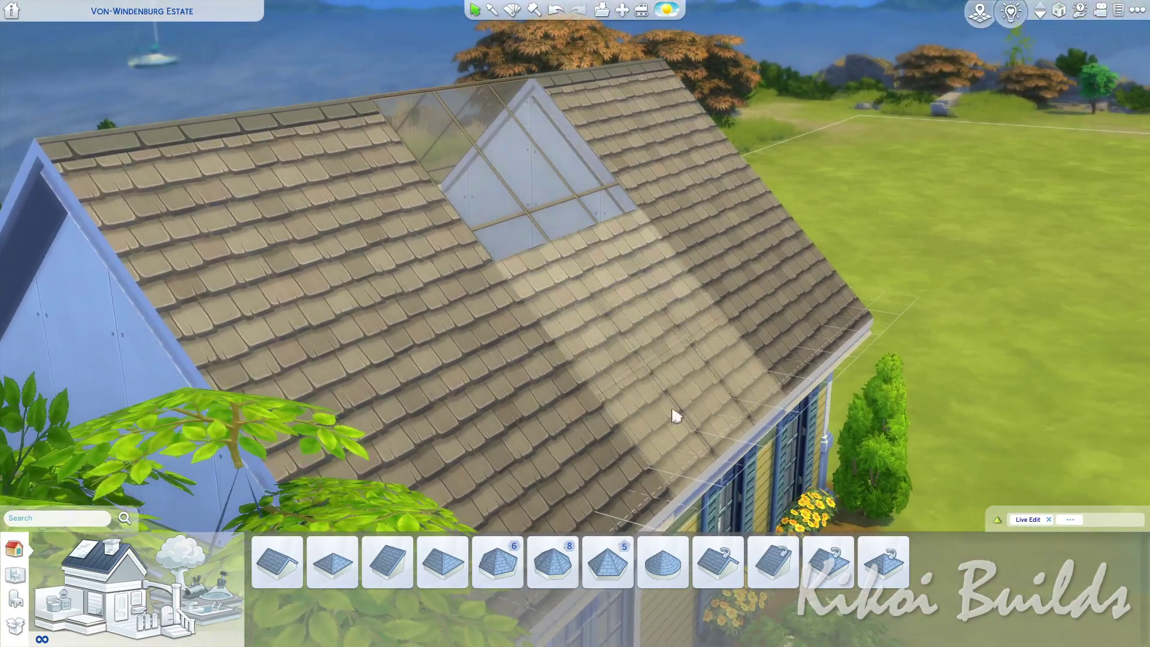
{"action": "left_click_drag", "start_coordinate": [749, 413], "coordinate": [753, 412]}
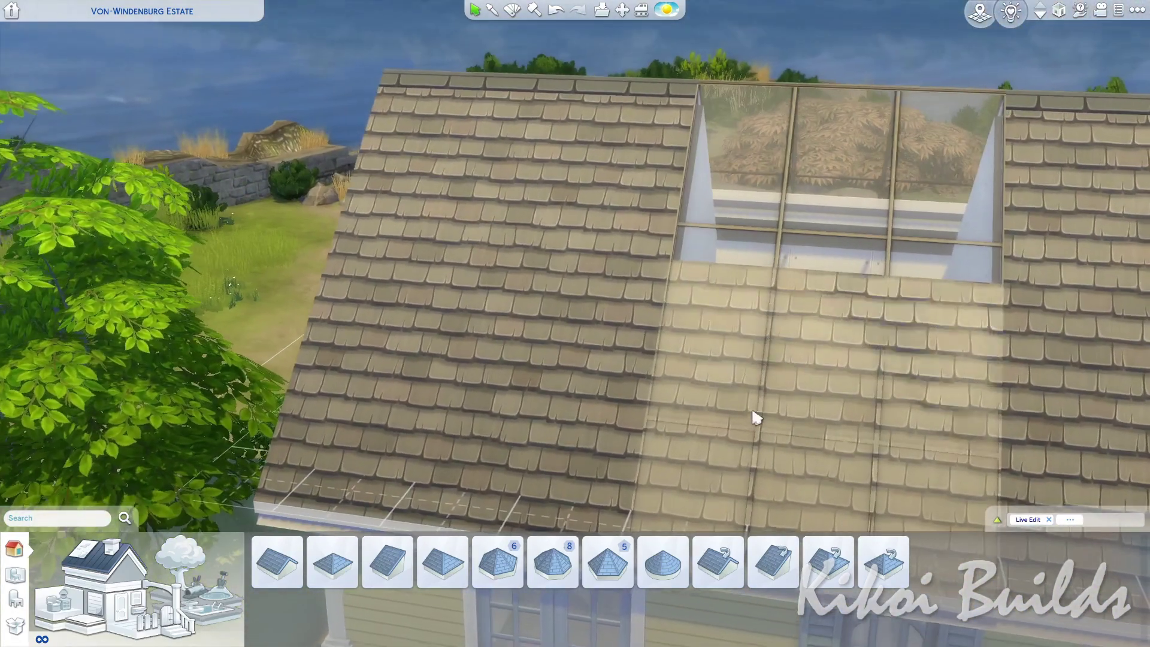
- Lower the peak of the glass middle roof slightly below the ridges of the two end roofs
{"action": "left_click_drag", "start_coordinate": [804, 372], "coordinate": [811, 372]}
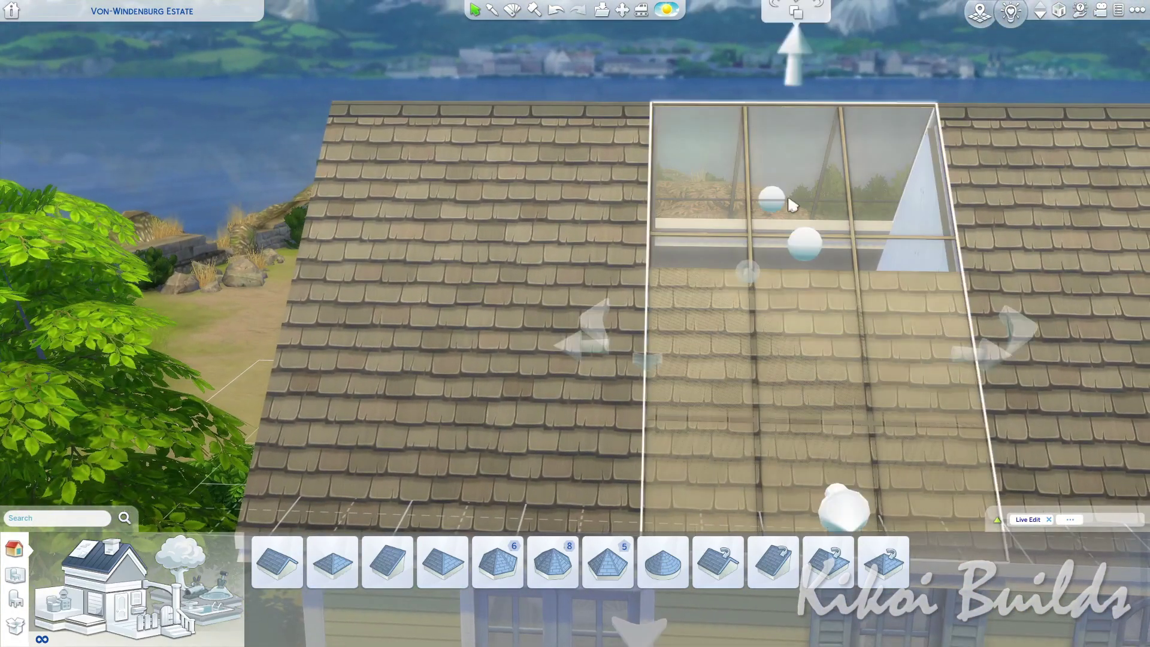
{"action": "mouse_move", "coordinate": [803, 57]}
{"action": "left_mouse_down"}
{"action": "mouse_move", "coordinate": [806, 81]}
{"action": "mouse_move", "coordinate": [800, 71]}
{"action": "left_mouse_up"}
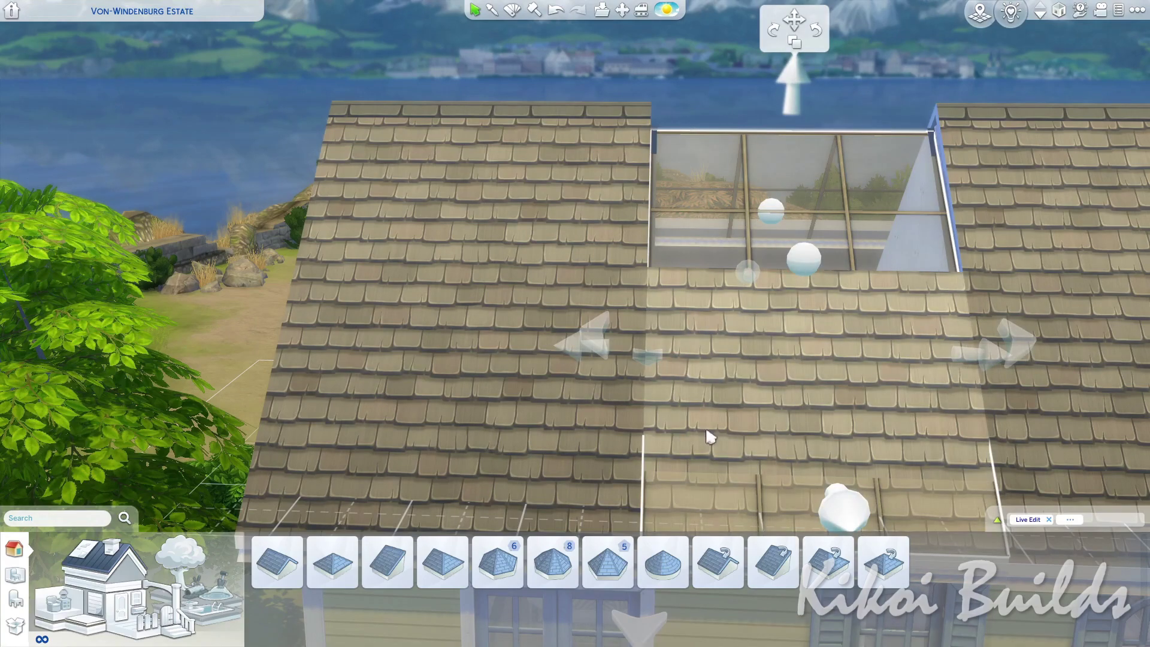
{"action": "scroll", "coordinate": [1068, 368], "scroll_direction": "down", "scroll_amount": 4}
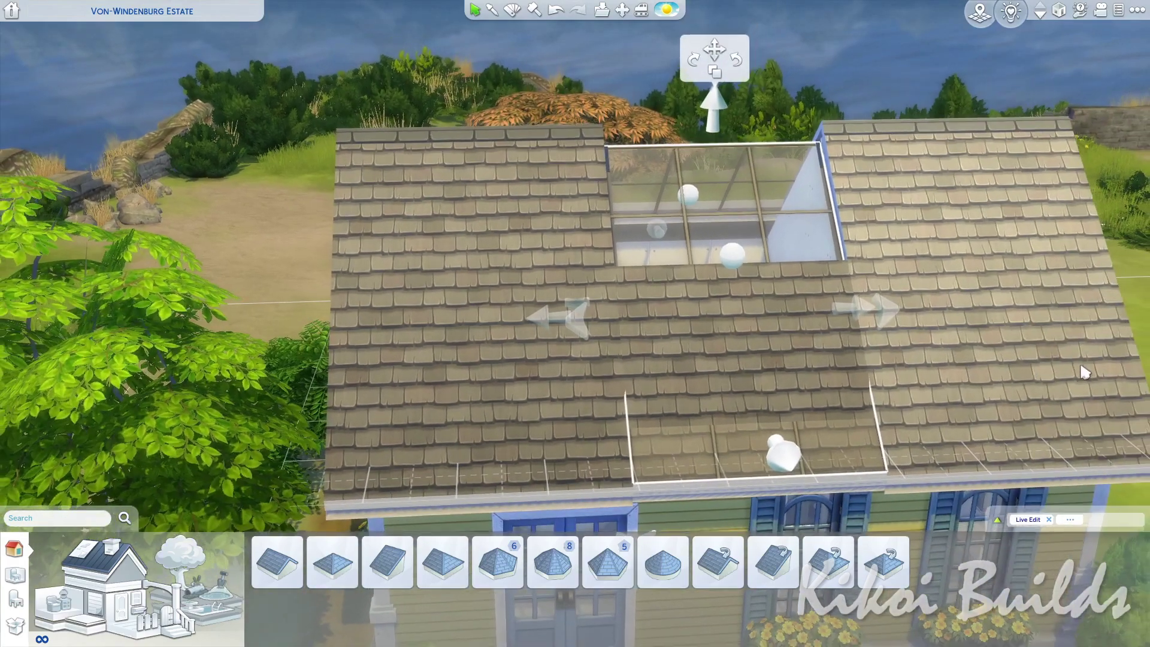
{"action": "left_click", "coordinate": [999, 396]}
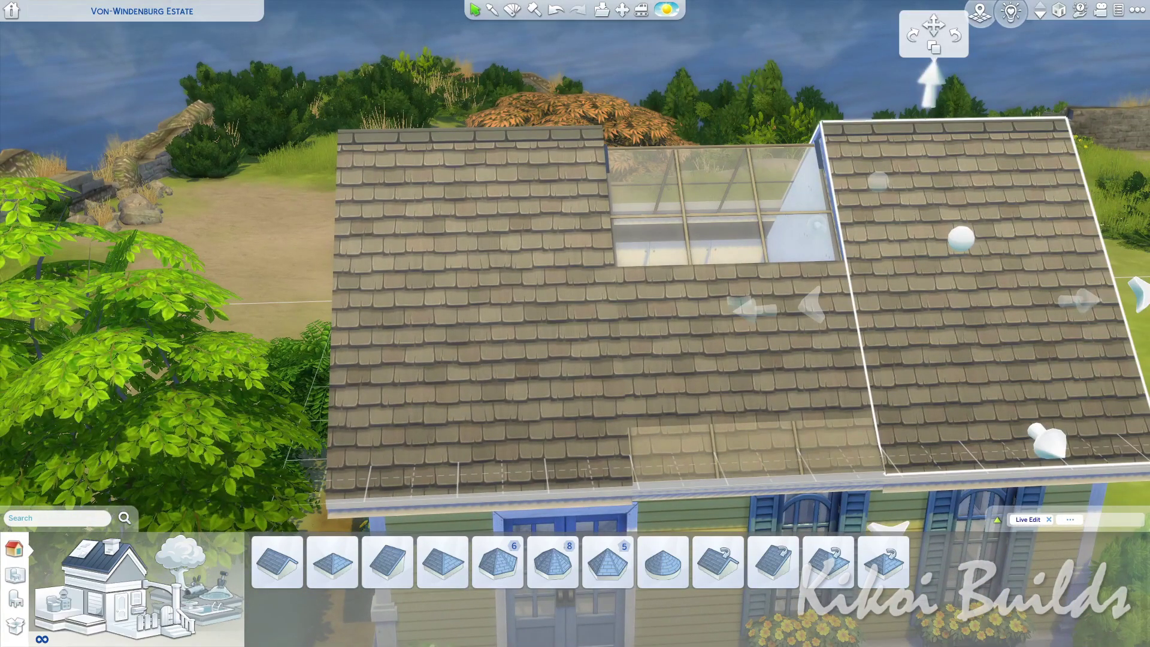
{"action": "scroll", "coordinate": [663, 406], "scroll_direction": "up", "scroll_amount": 3}
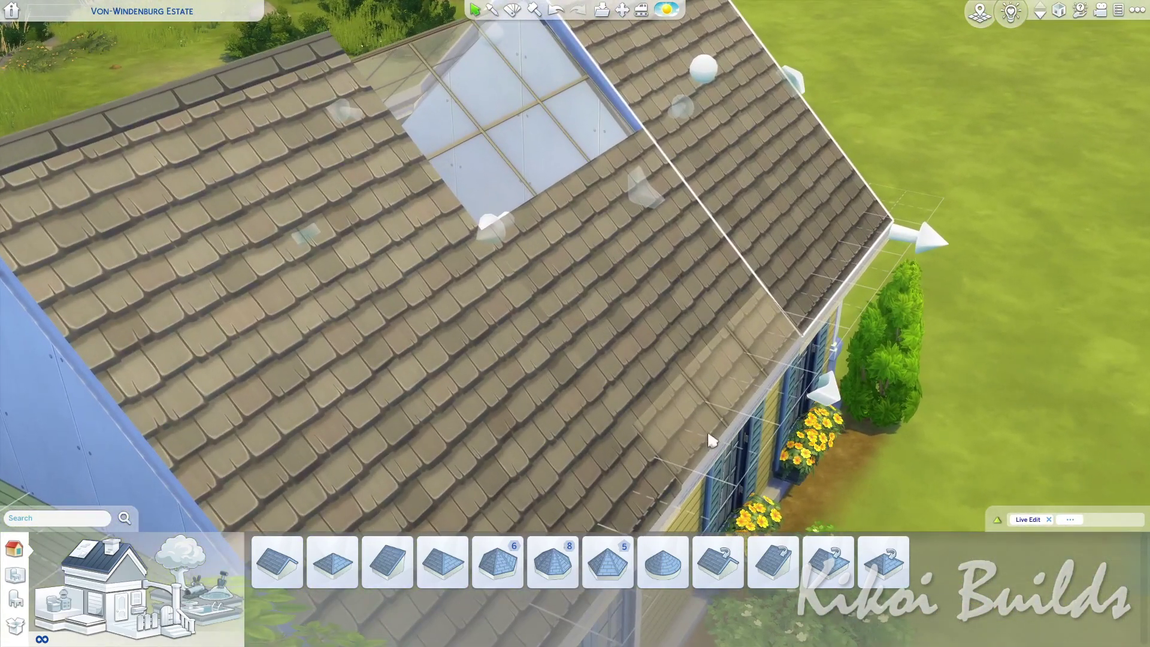
{"action": "left_click_drag", "start_coordinate": [707, 383], "coordinate": [654, 386]}
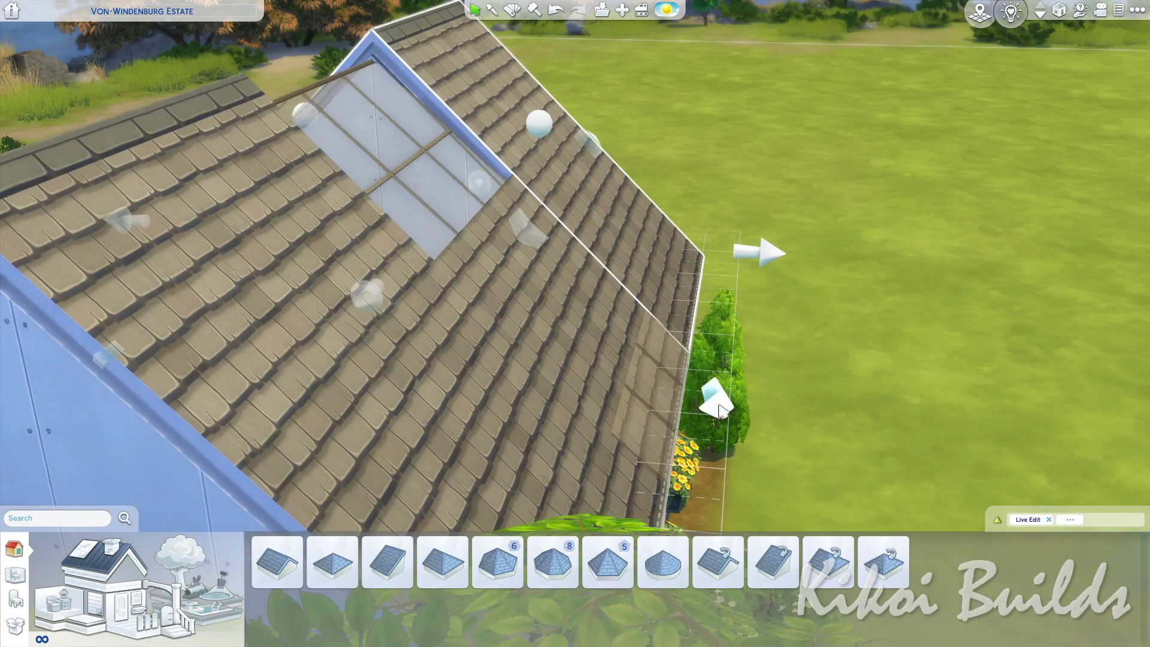
{"action": "left_click_drag", "start_coordinate": [721, 410], "coordinate": [721, 410]}
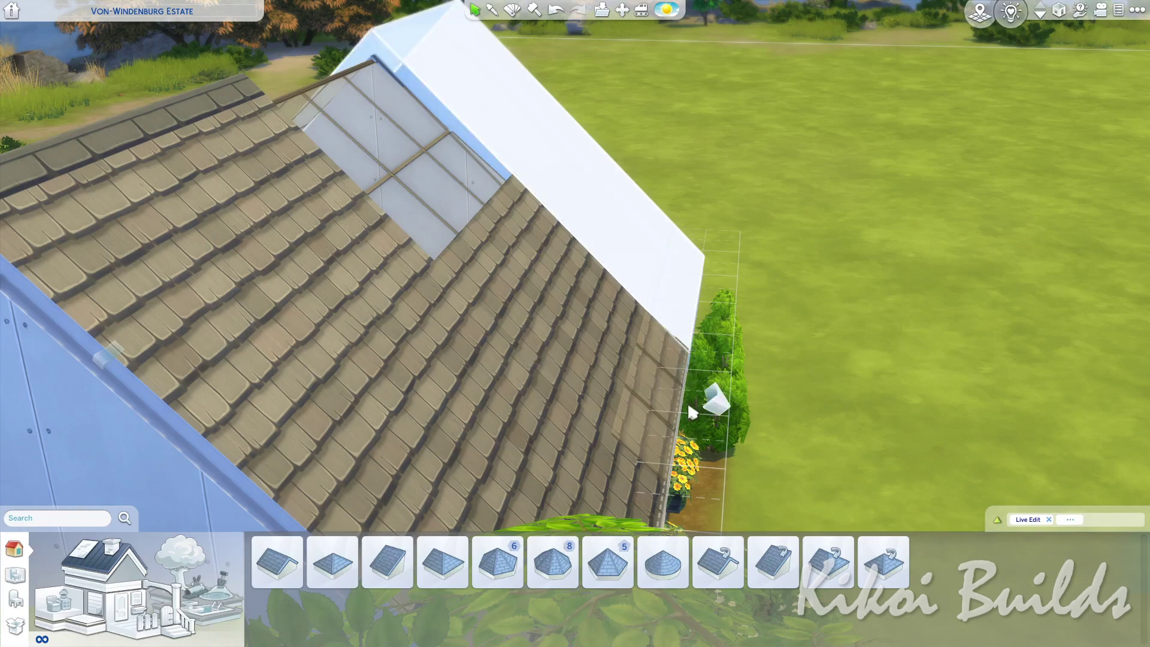
- Adjust the glass roof's front eave so its lower edge no longer pokes through the shingled half-gabled roof
{"action": "left_click_drag", "start_coordinate": [692, 412], "coordinate": [628, 428]}
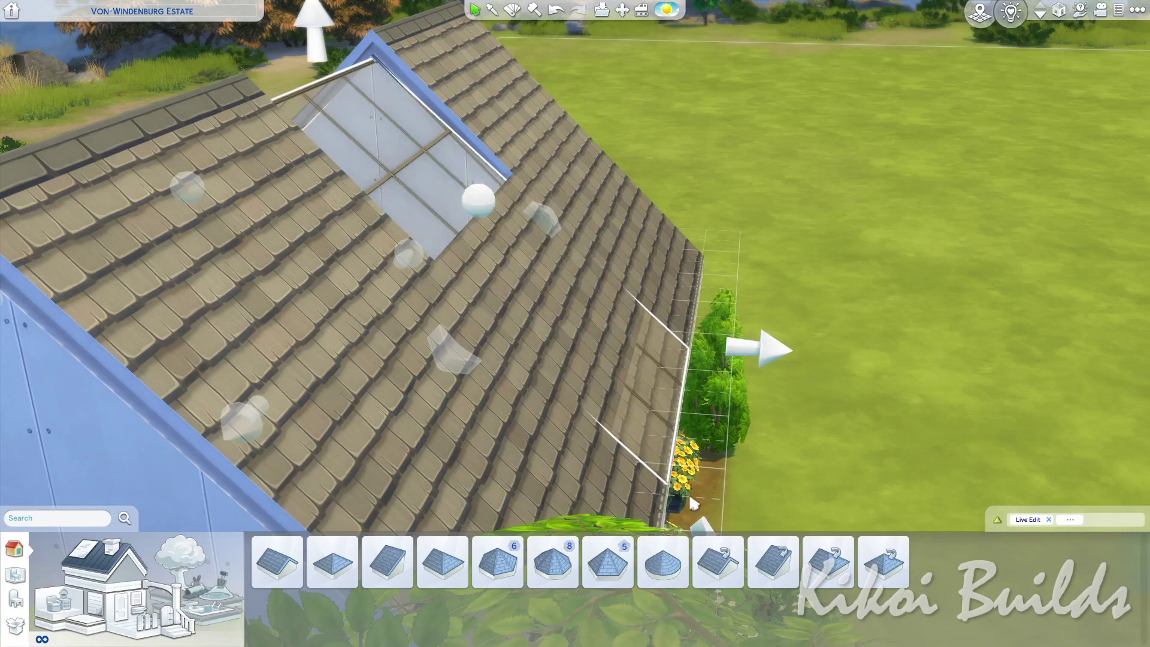
{"action": "scroll", "coordinate": [692, 503], "scroll_direction": "up", "scroll_amount": 2}
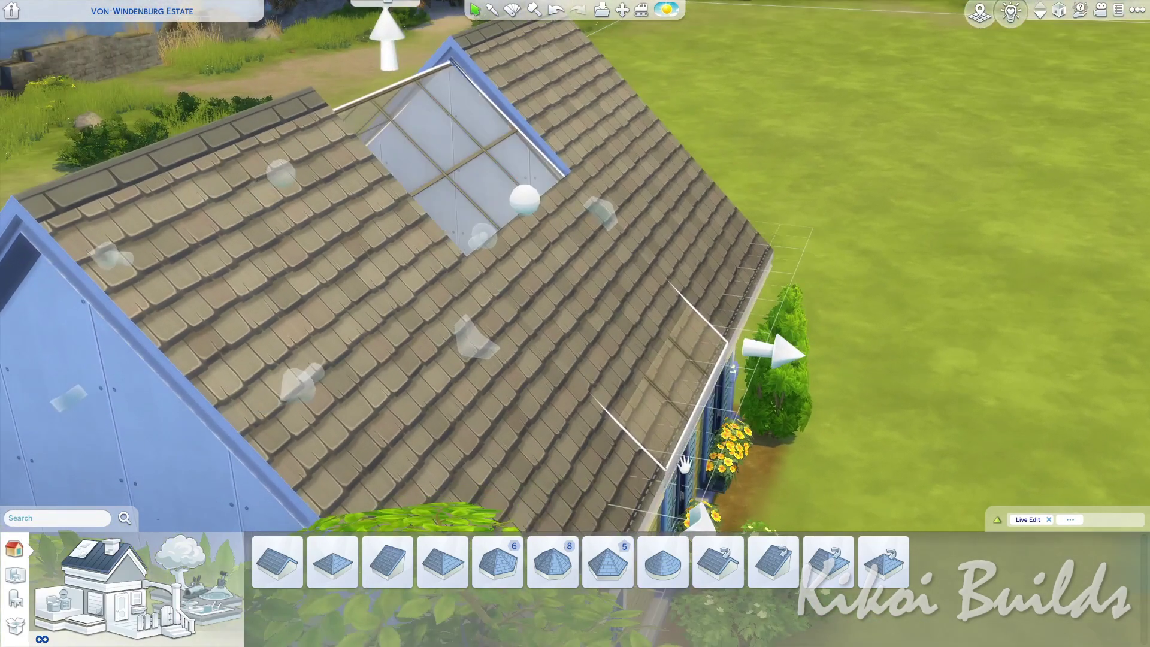
{"action": "scroll", "coordinate": [689, 414], "scroll_direction": "down", "scroll_amount": 2}
{"action": "left_click_drag", "start_coordinate": [684, 502], "coordinate": [684, 502]}
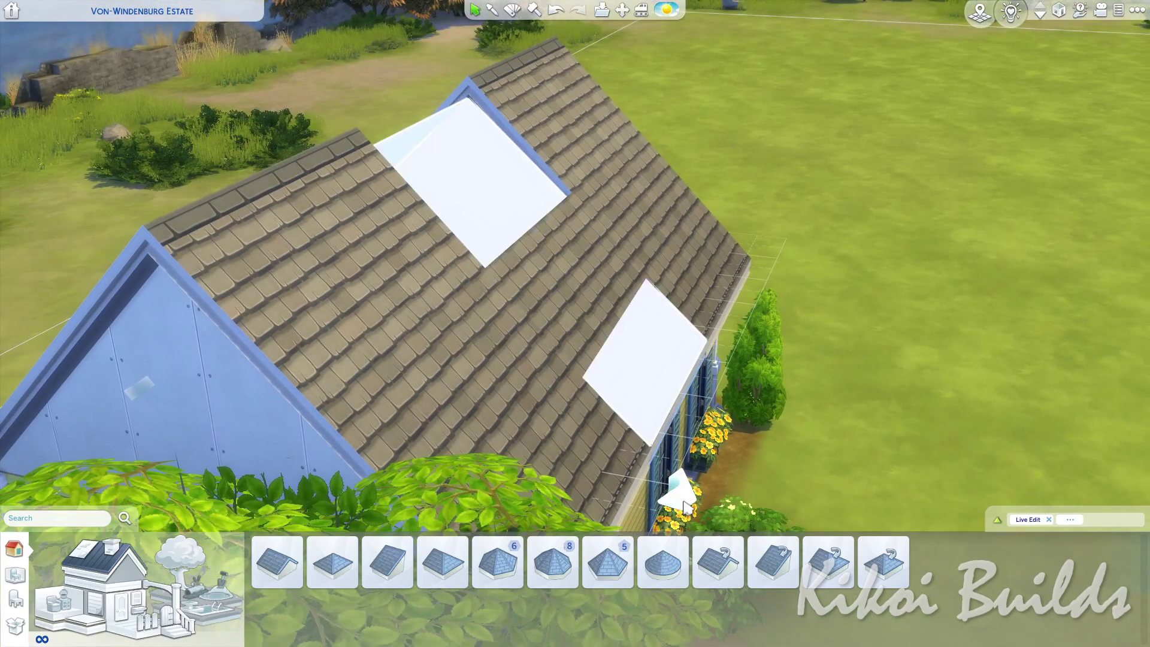
{"action": "left_click_drag", "start_coordinate": [622, 461], "coordinate": [542, 413]}
{"action": "left_click_drag", "start_coordinate": [590, 281], "coordinate": [588, 316]}
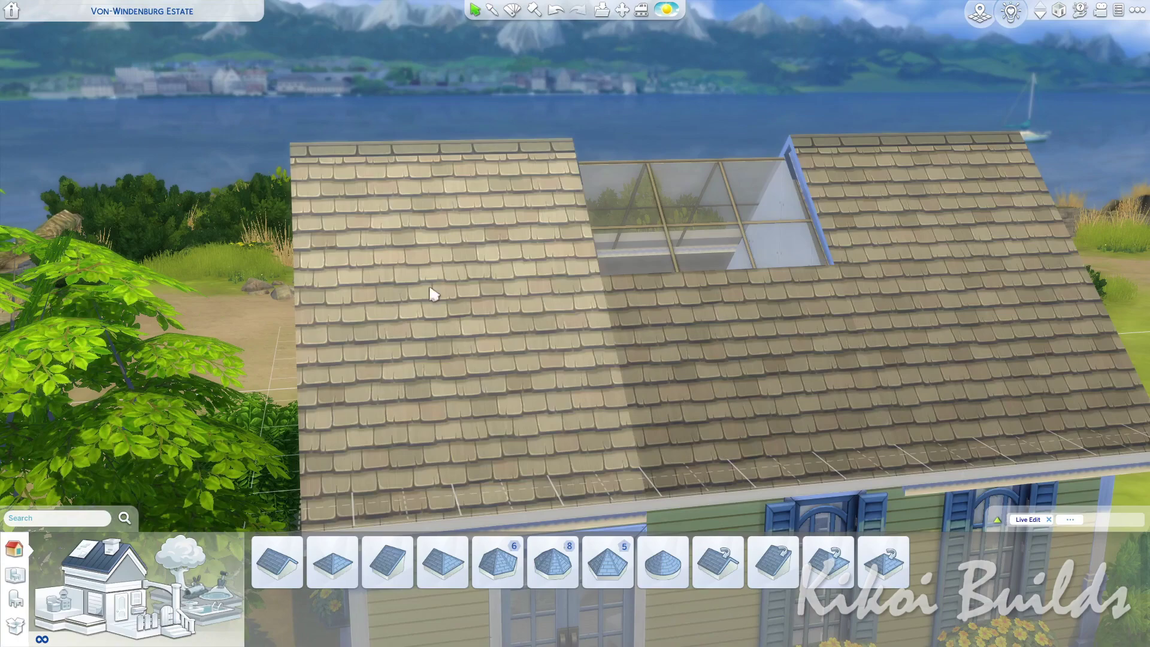
{"action": "left_click_drag", "start_coordinate": [919, 390], "coordinate": [896, 398]}
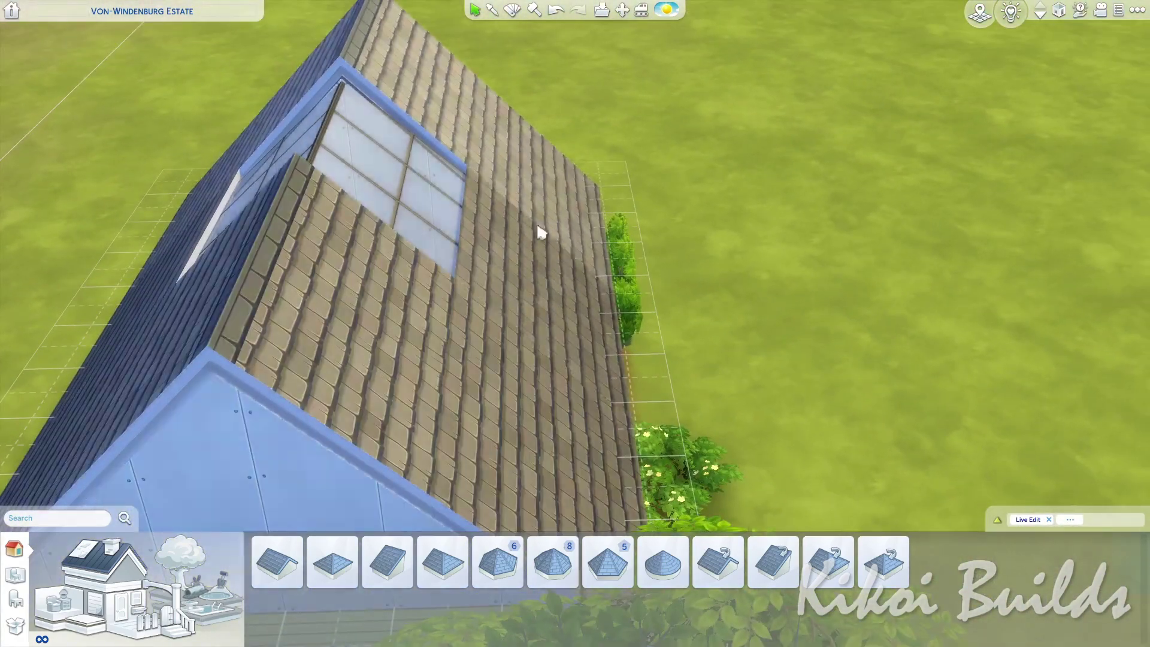